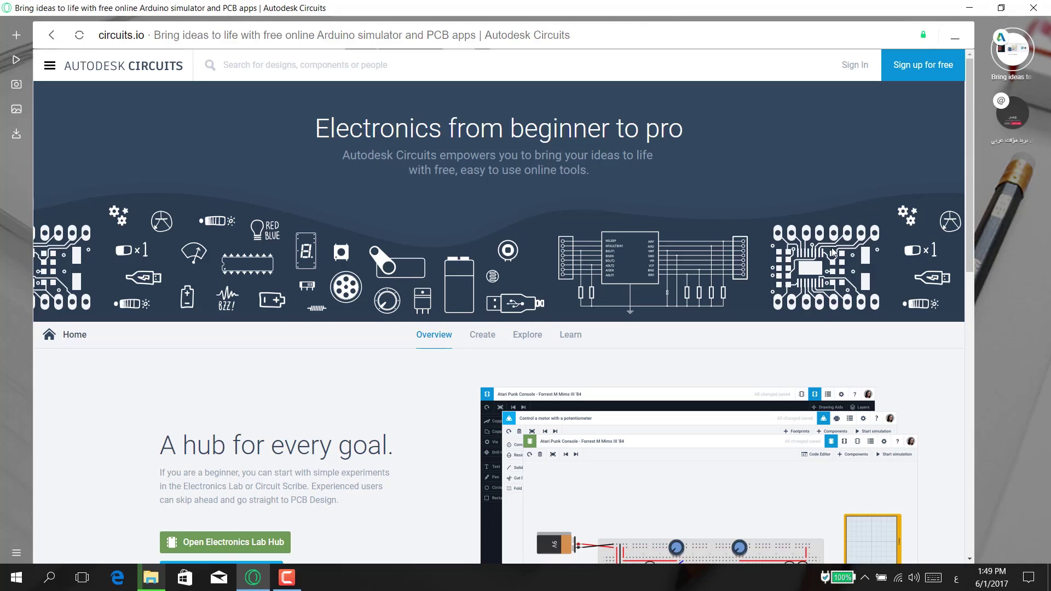
{"action": "scroll", "coordinate": [834, 253], "scroll_direction": "down", "scroll_amount": 2}
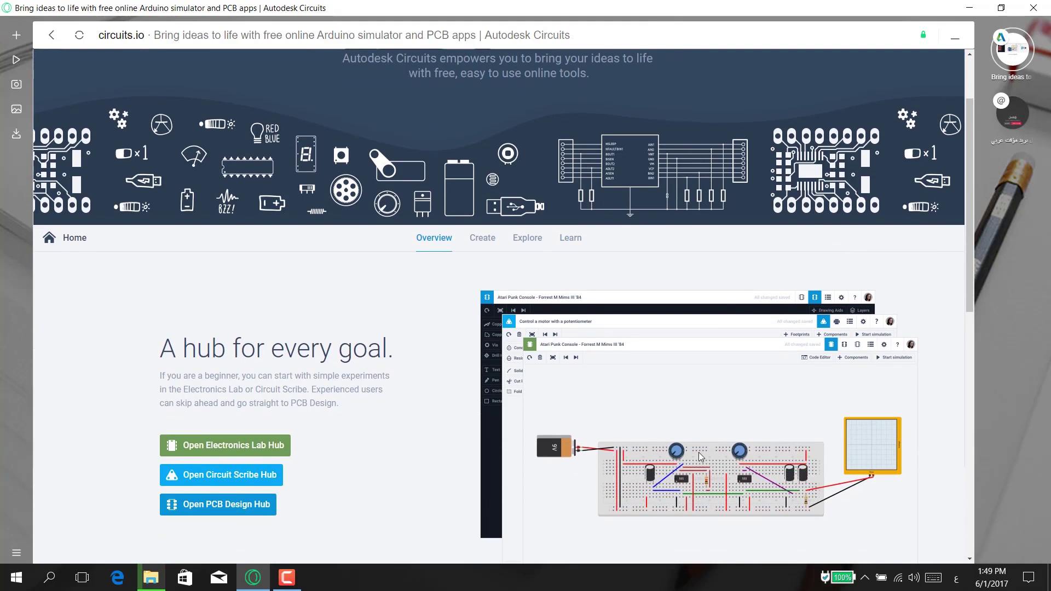
{"action": "scroll", "coordinate": [701, 456], "scroll_direction": "down", "scroll_amount": 2}
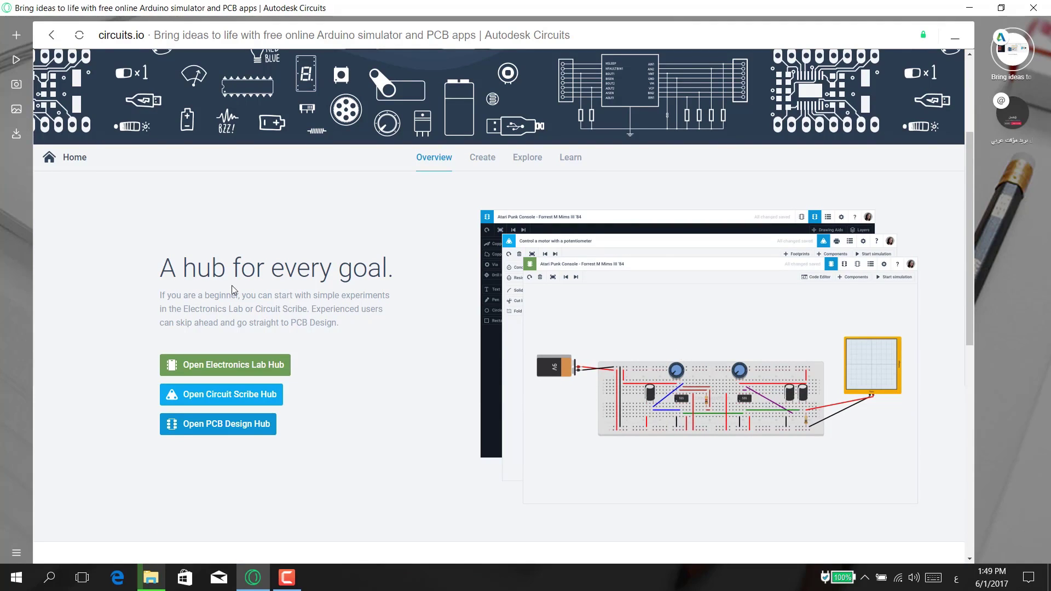
{"action": "scroll", "coordinate": [233, 289], "scroll_direction": "up", "scroll_amount": 3}
{"action": "scroll", "coordinate": [232, 289], "scroll_direction": "up", "scroll_amount": 1}
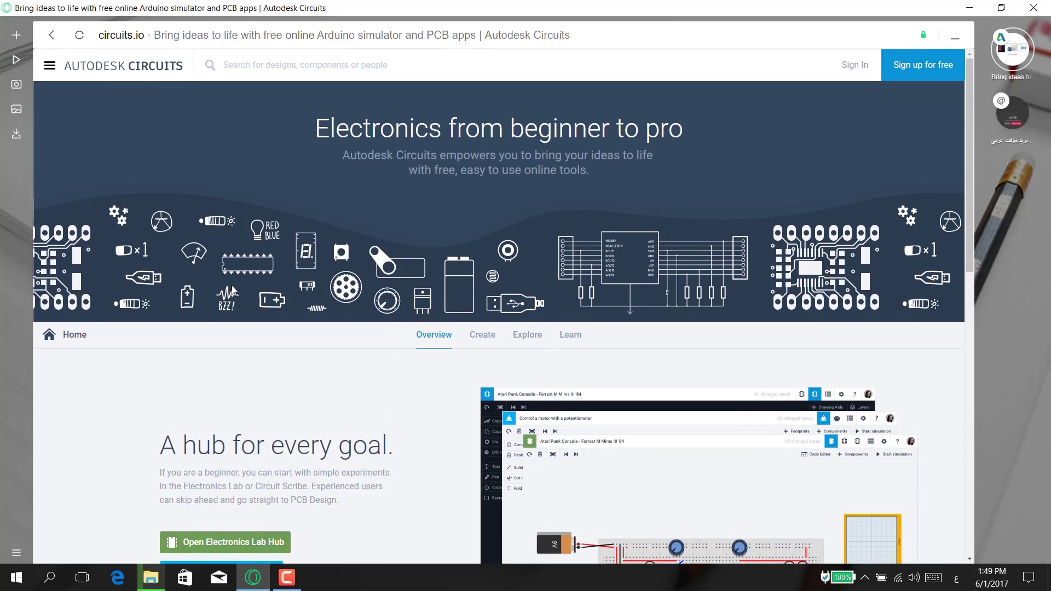
- Start a free account sign-up and choose Egypt as the country
{"action": "left_click", "coordinate": [913, 73]}
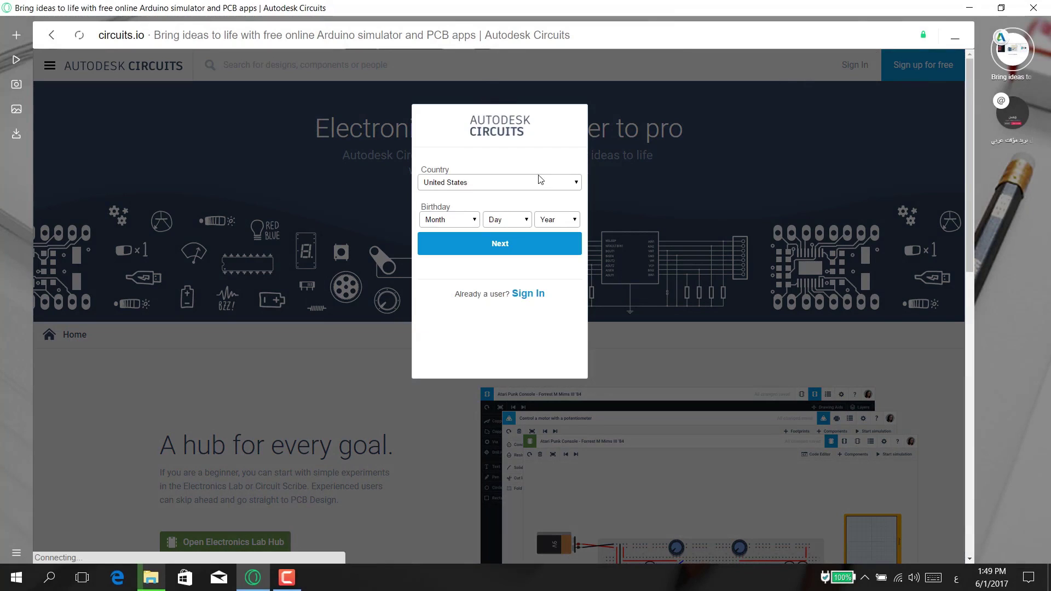
{"action": "left_click", "coordinate": [544, 187]}
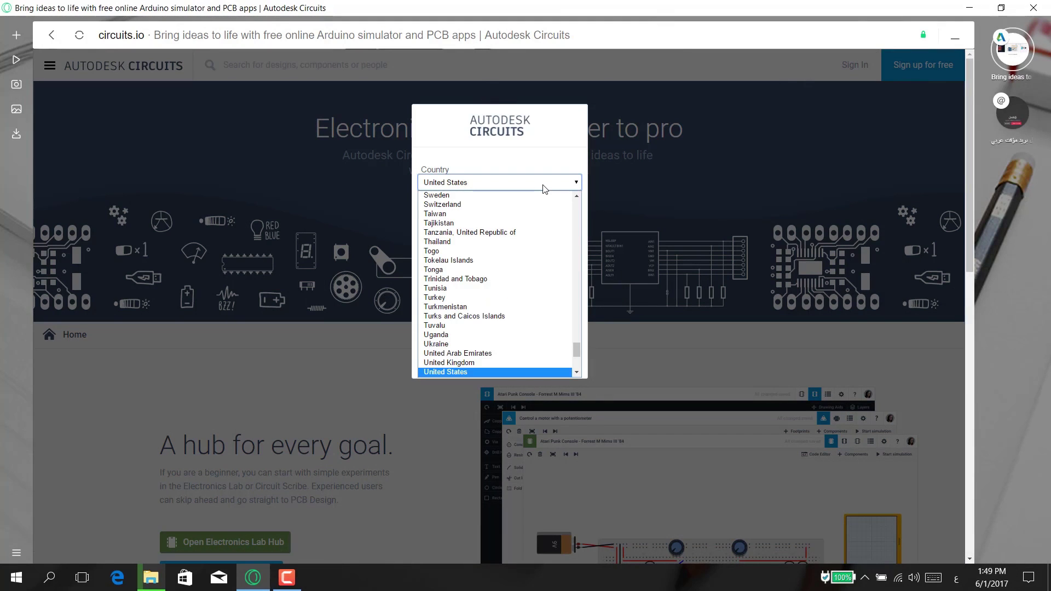
{"action": "key", "text": "Down"}
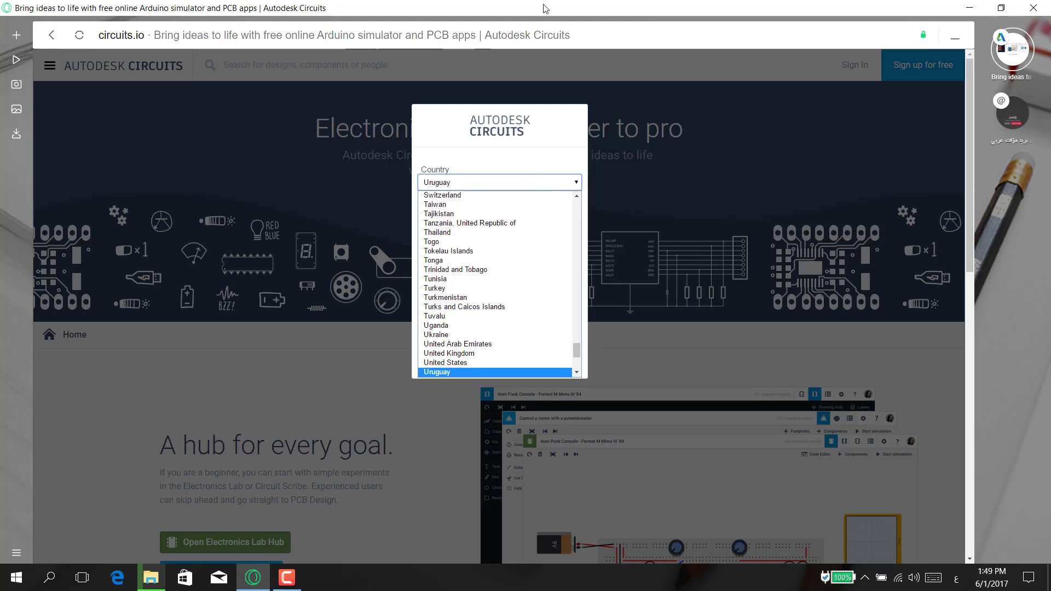
{"action": "scroll", "coordinate": [501, 249], "scroll_direction": "up", "scroll_amount": 20}
{"action": "scroll", "coordinate": [502, 253], "scroll_direction": "up", "scroll_amount": 6}
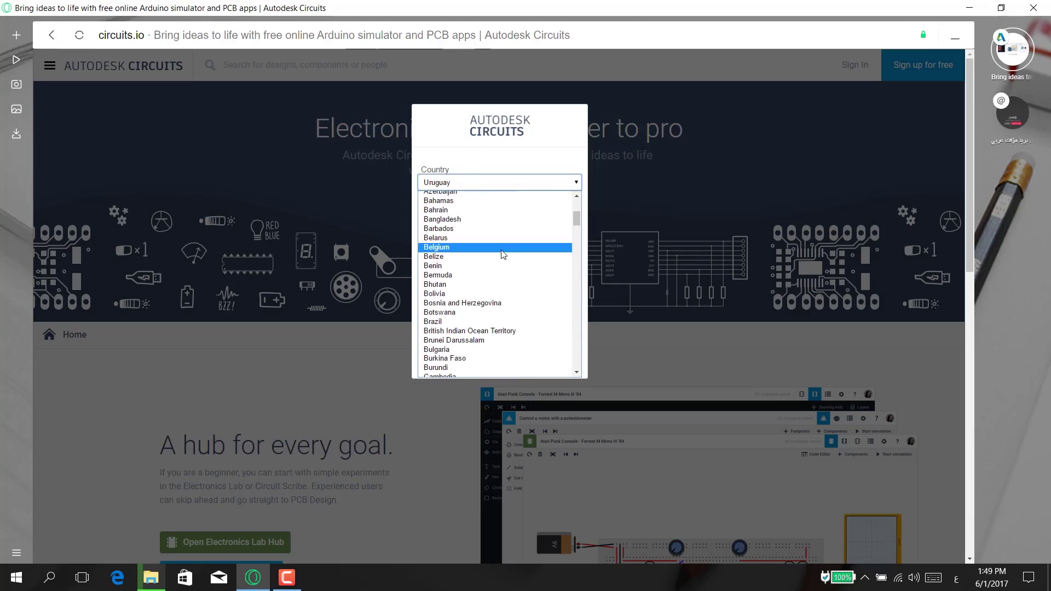
{"action": "scroll", "coordinate": [503, 254], "scroll_direction": "down", "scroll_amount": 6}
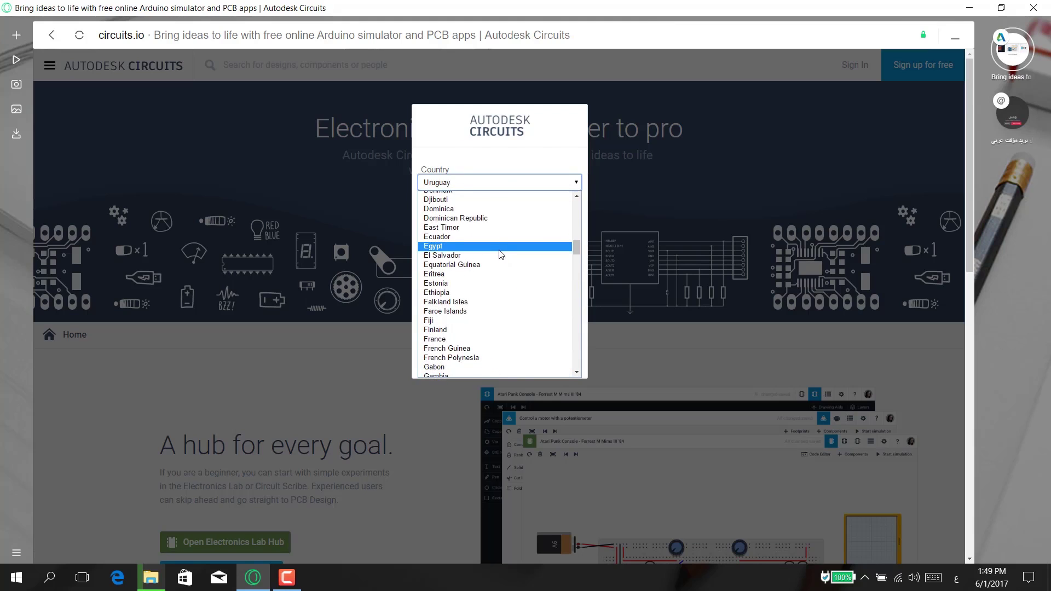
{"action": "left_click", "coordinate": [499, 247]}
- Enter the birthday March 21, 1995 and continue to the next sign-up step
{"action": "left_click", "coordinate": [465, 223]}
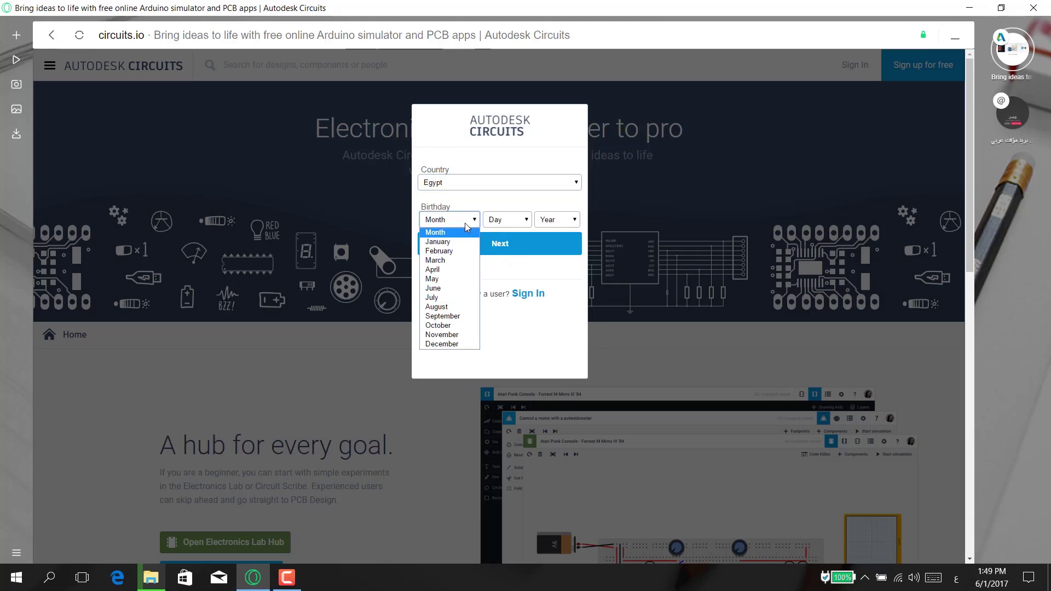
{"action": "key", "text": "Down"}
{"action": "key", "text": "Down"}
{"action": "key", "text": "Down"}
{"action": "key", "text": "Down"}
{"action": "key", "text": "Up"}
{"action": "key", "text": "Return"}
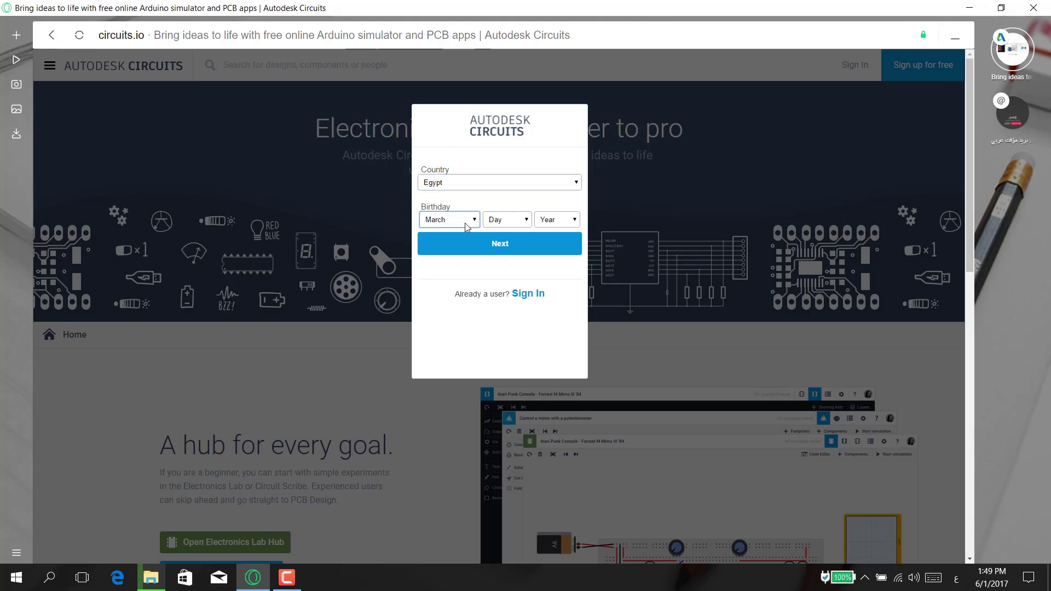
{"action": "key", "text": "Tab"}
{"action": "type", "text": "21"}
{"action": "key", "text": "Tab"}
{"action": "type", "text": "1999"}
{"action": "key", "text": "Down"}
{"action": "key", "text": "Down"}
{"action": "key", "text": "Down"}
{"action": "key", "text": "Down"}
{"action": "key", "text": "Return"}
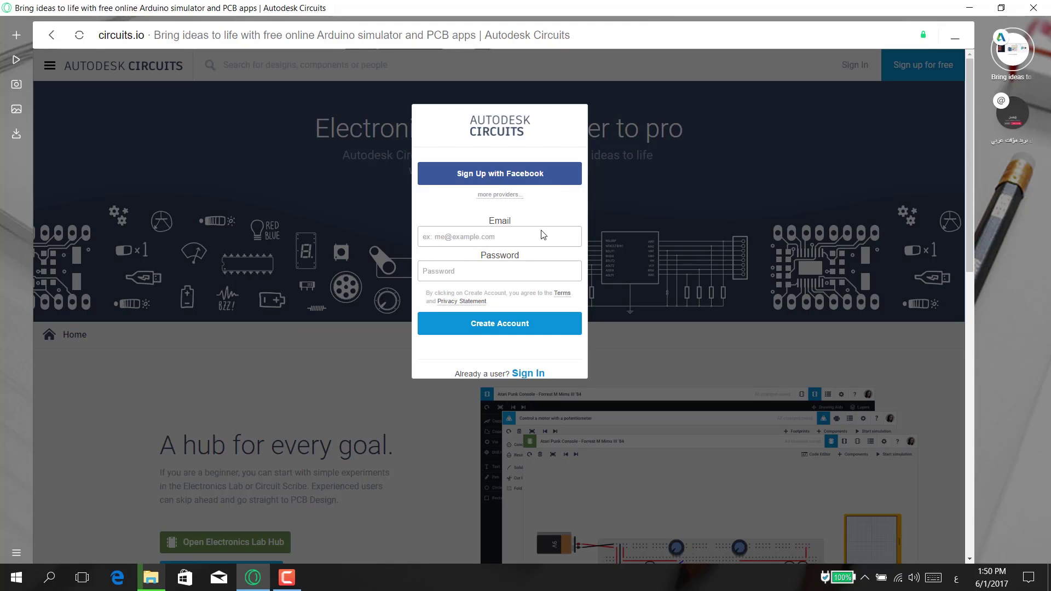
- Generate a random temporary address on Mohmal, copy it, and return to the sign-up form
{"action": "left_click", "coordinate": [499, 229]}
{"action": "left_click", "coordinate": [1021, 112]}
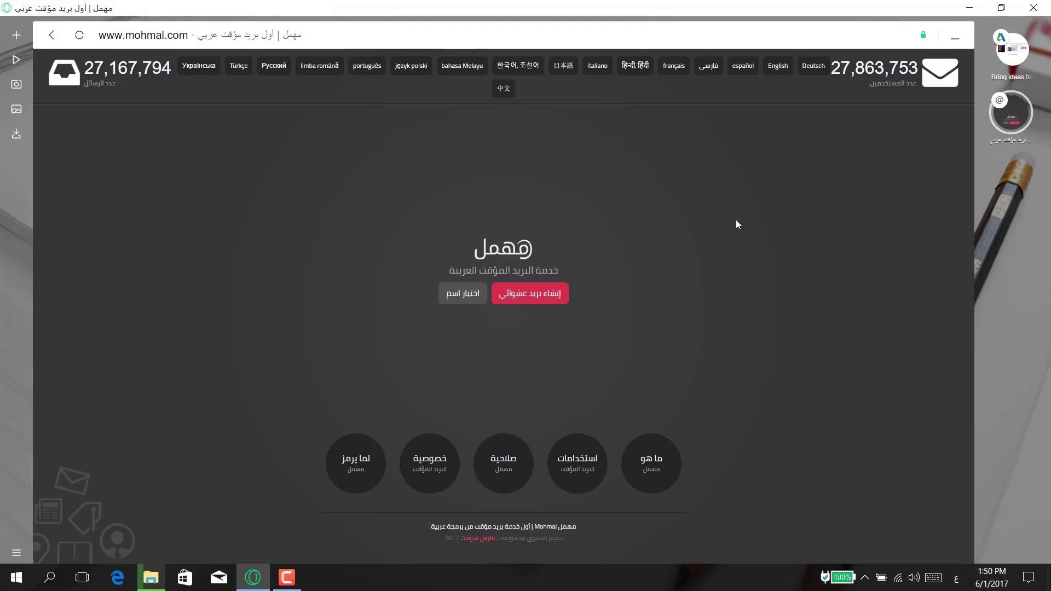
{"action": "left_click", "coordinate": [554, 295]}
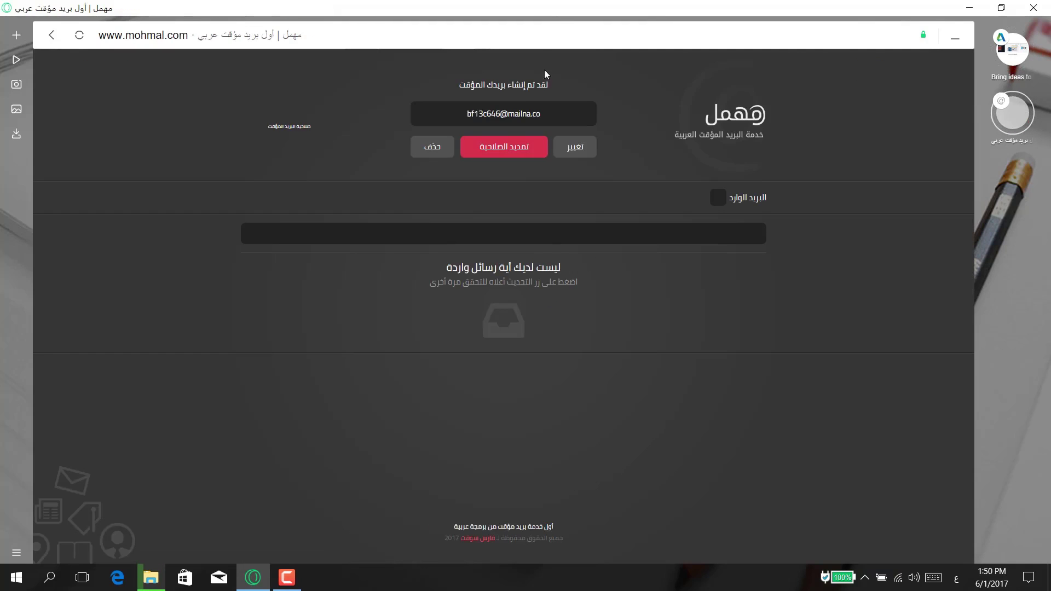
{"action": "left_click", "coordinate": [1011, 63]}
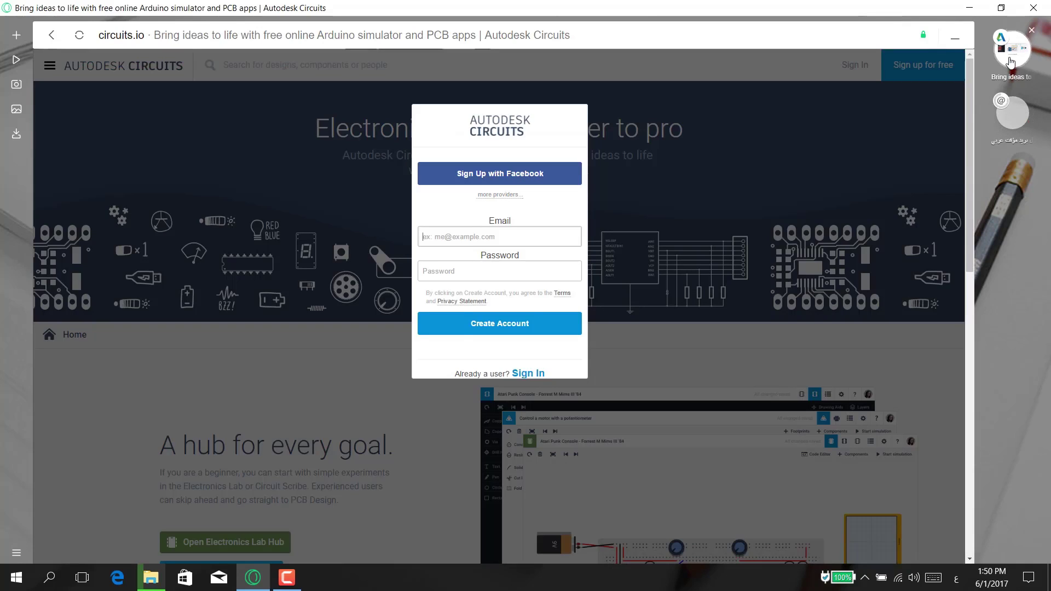
{"action": "left_click", "coordinate": [1013, 113]}
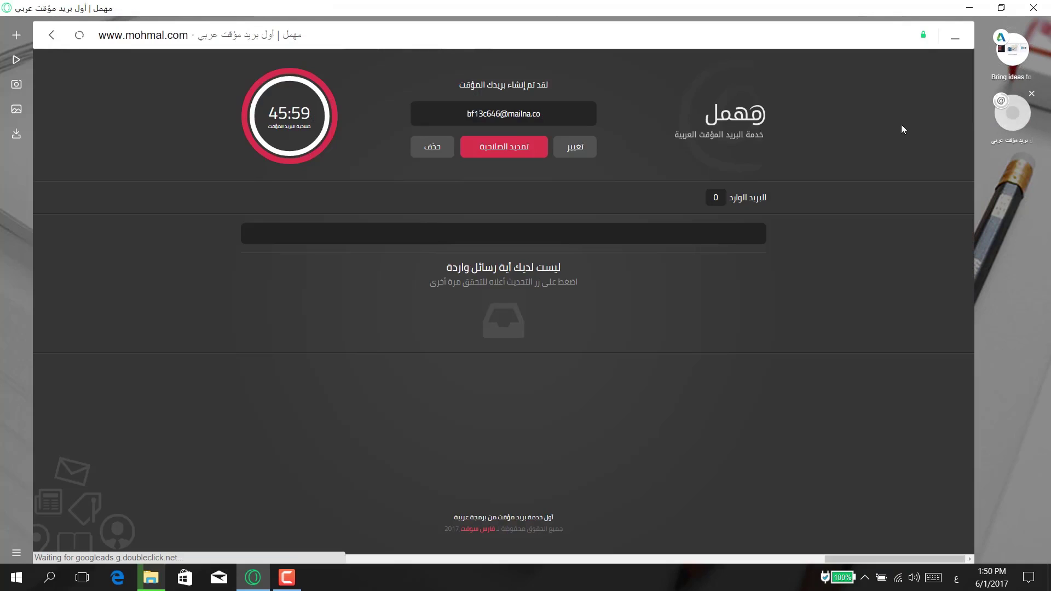
{"action": "left_click", "coordinate": [523, 118]}
{"action": "left_click", "coordinate": [1012, 49]}
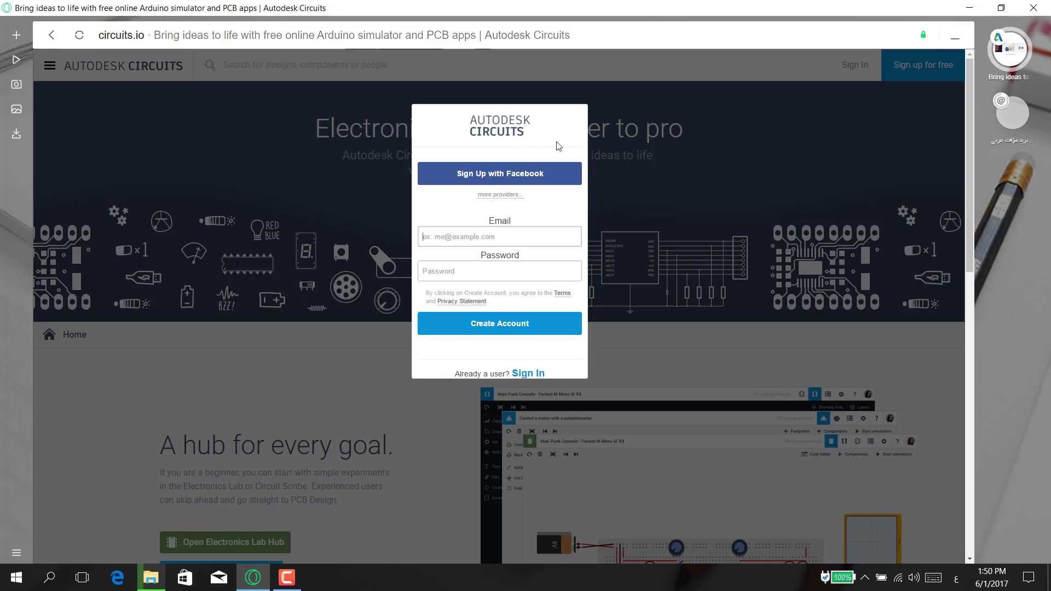
- Paste the temporary email, enter a password, and create the account
{"action": "key", "text": "ctrl+v"}
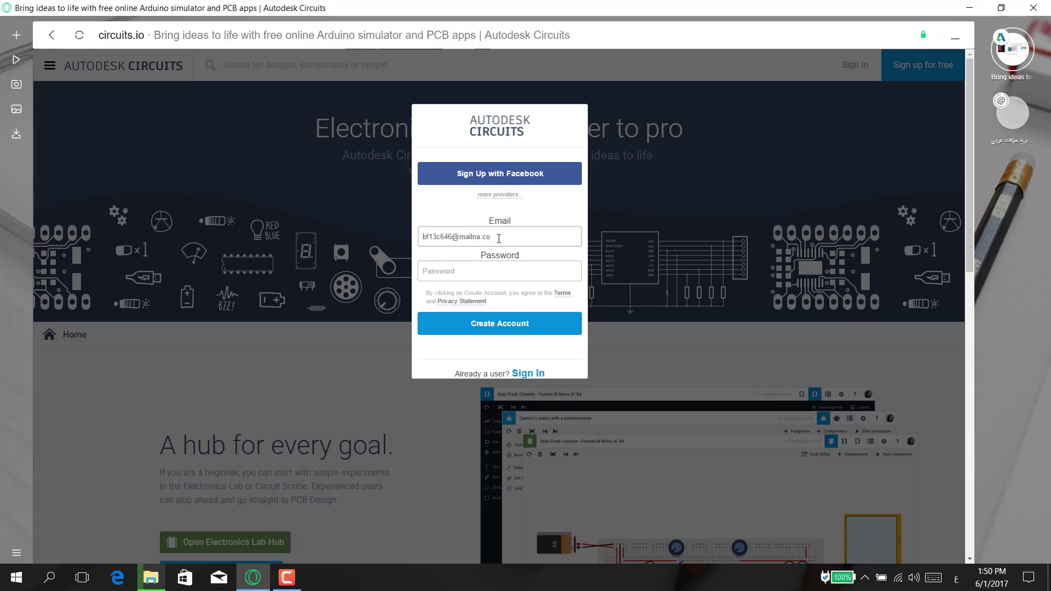
{"action": "key", "text": "Tab"}
{"action": "type", "text": "12"}
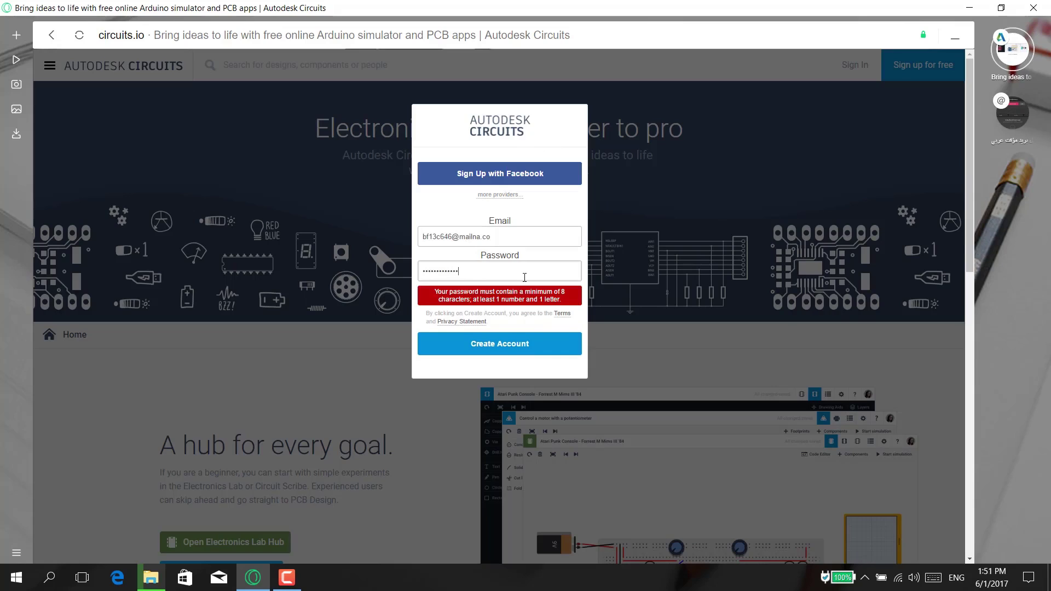
{"action": "key", "text": "Return"}
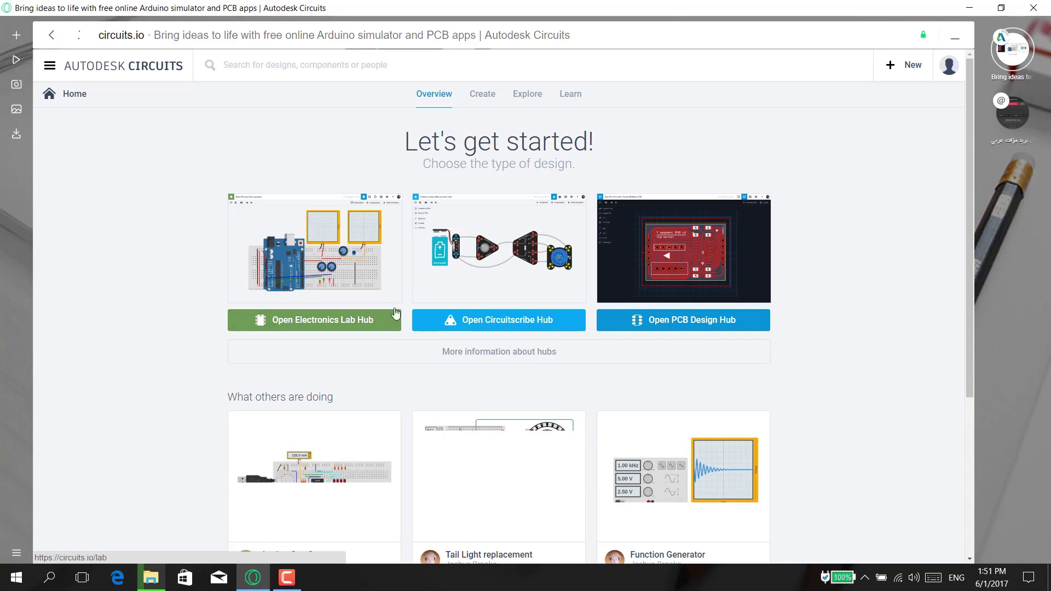
- Browse the community examples and open the Analog Gas Sensor design
{"action": "left_click", "coordinate": [521, 330]}
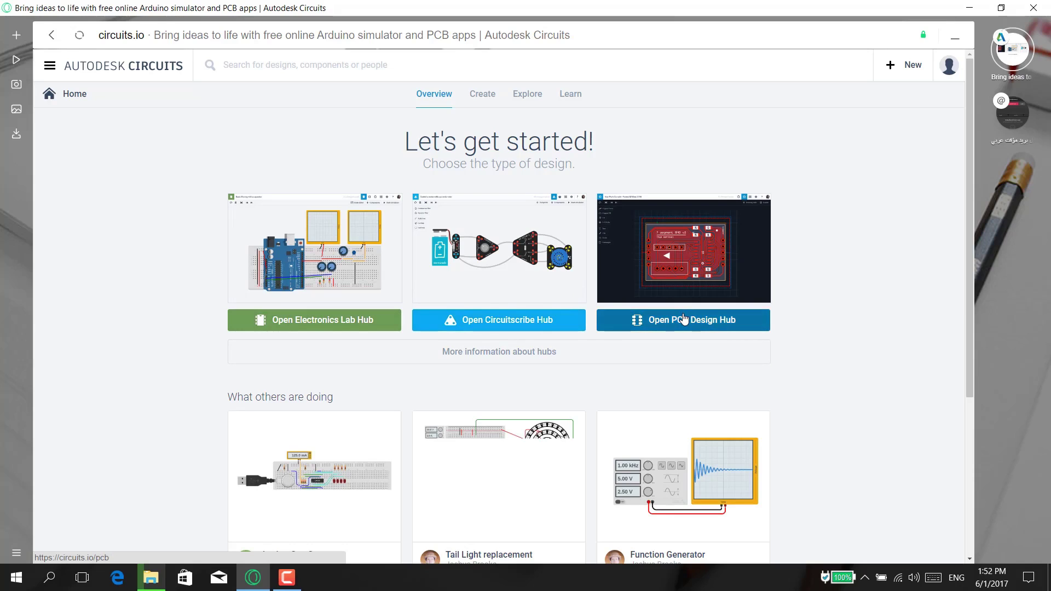
{"action": "scroll", "coordinate": [732, 399], "scroll_direction": "down", "scroll_amount": 5}
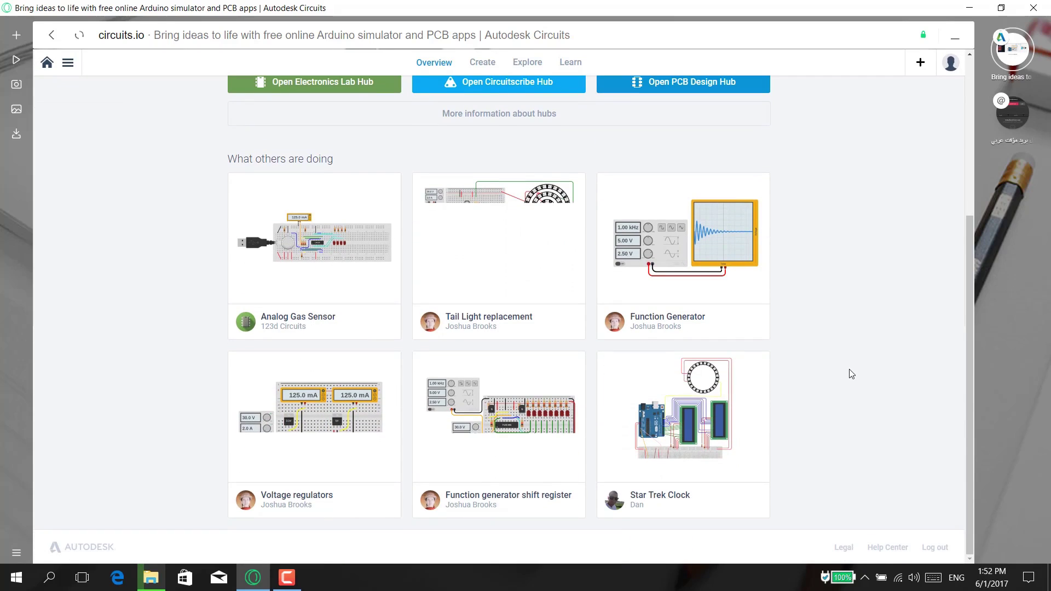
{"action": "mouse_move", "coordinate": [645, 490]}
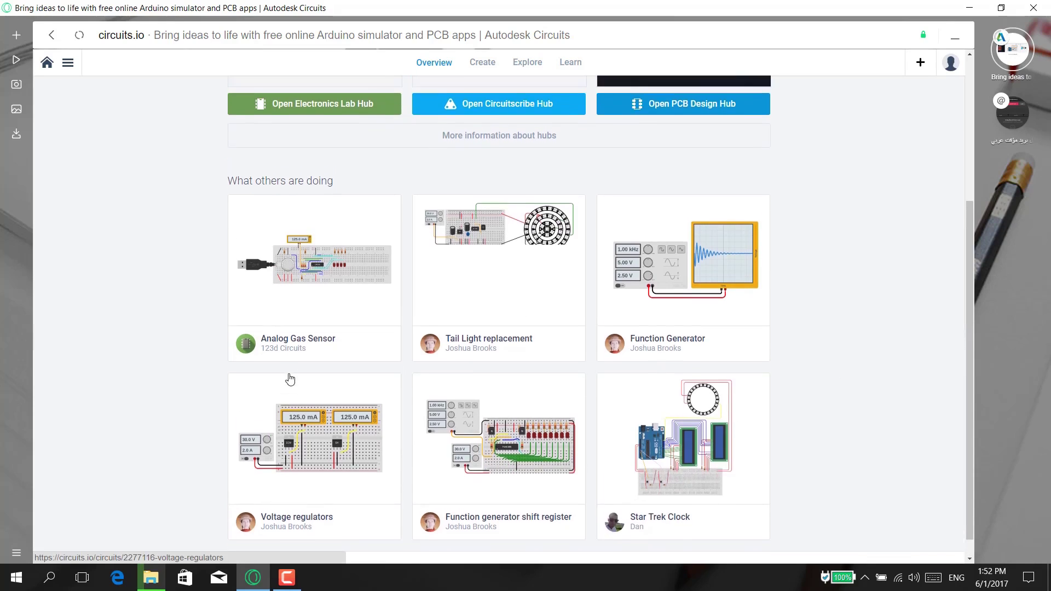
{"action": "scroll", "coordinate": [288, 378], "scroll_direction": "up", "scroll_amount": 1}
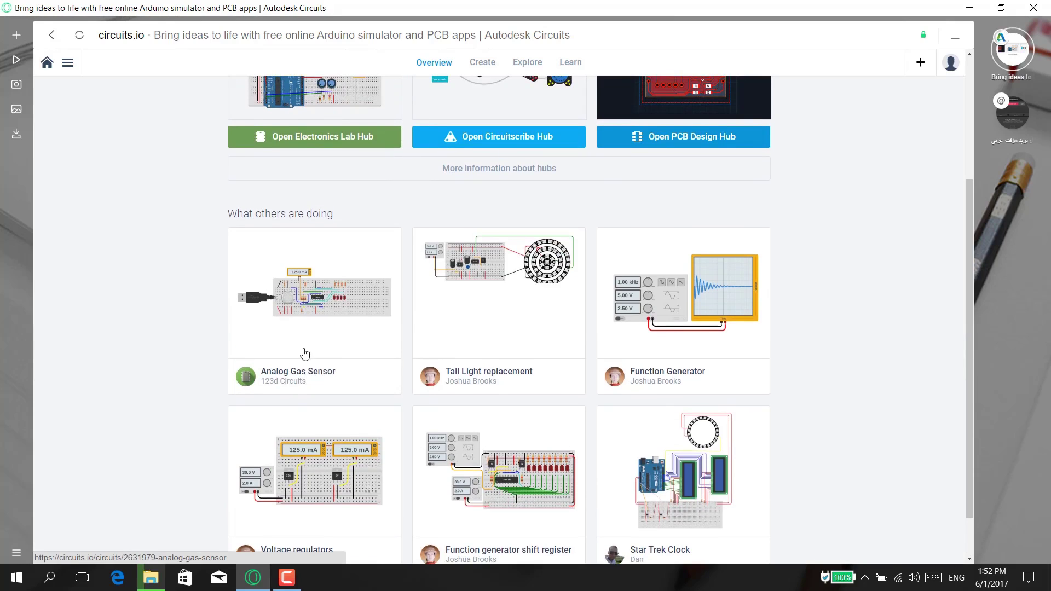
{"action": "mouse_move", "coordinate": [305, 371]}
{"action": "left_click", "coordinate": [305, 302]}
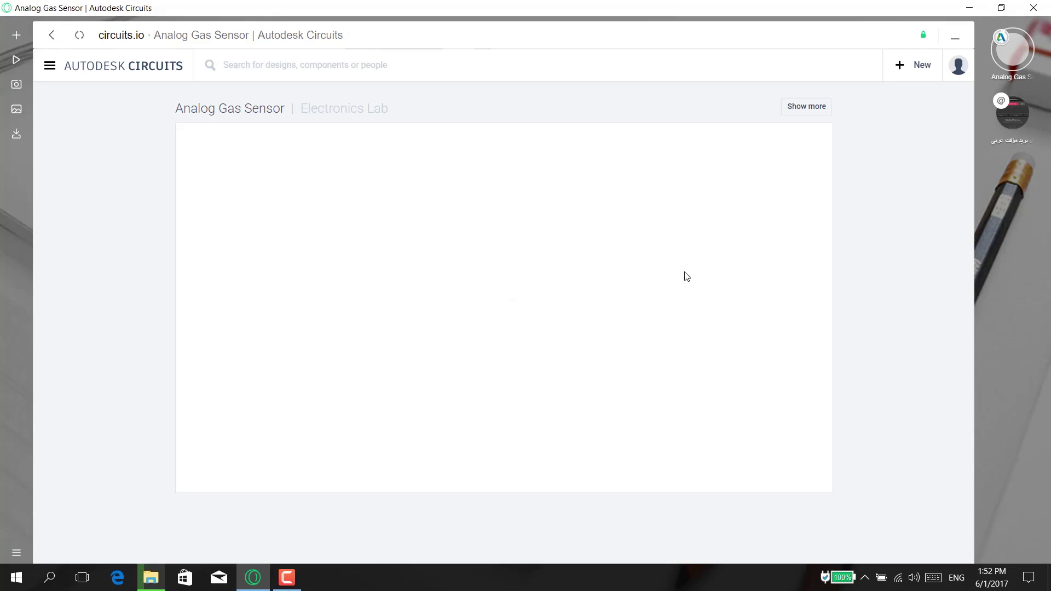
- Open a New Electronics Lab design in another tab, then return to the Analog Gas Sensor circuit
{"action": "scroll", "coordinate": [872, 453], "scroll_direction": "down", "scroll_amount": 5}
{"action": "scroll", "coordinate": [872, 452], "scroll_direction": "up", "scroll_amount": 5}
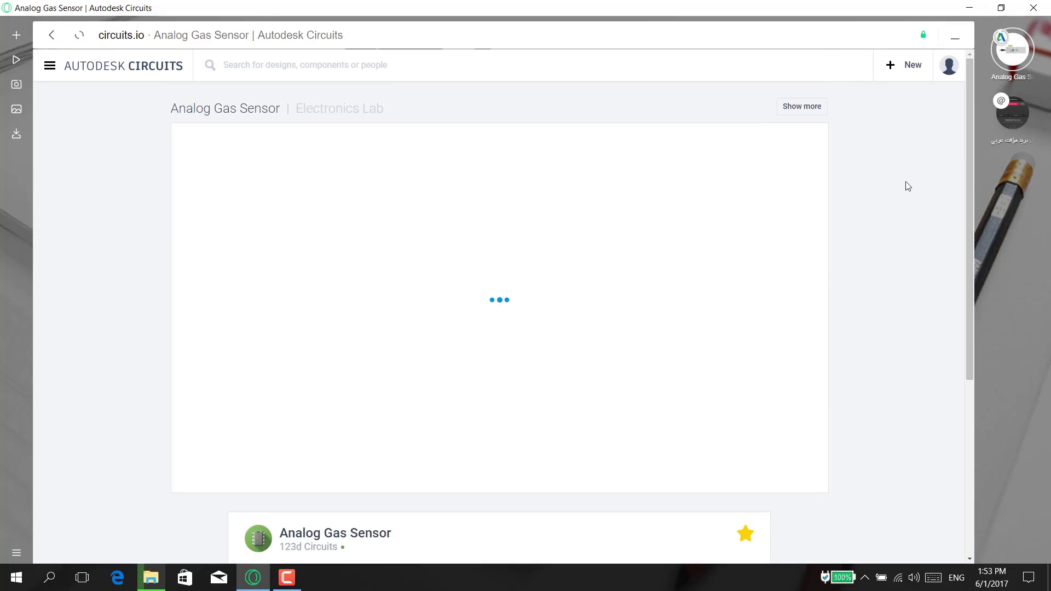
{"action": "right_click", "coordinate": [891, 63]}
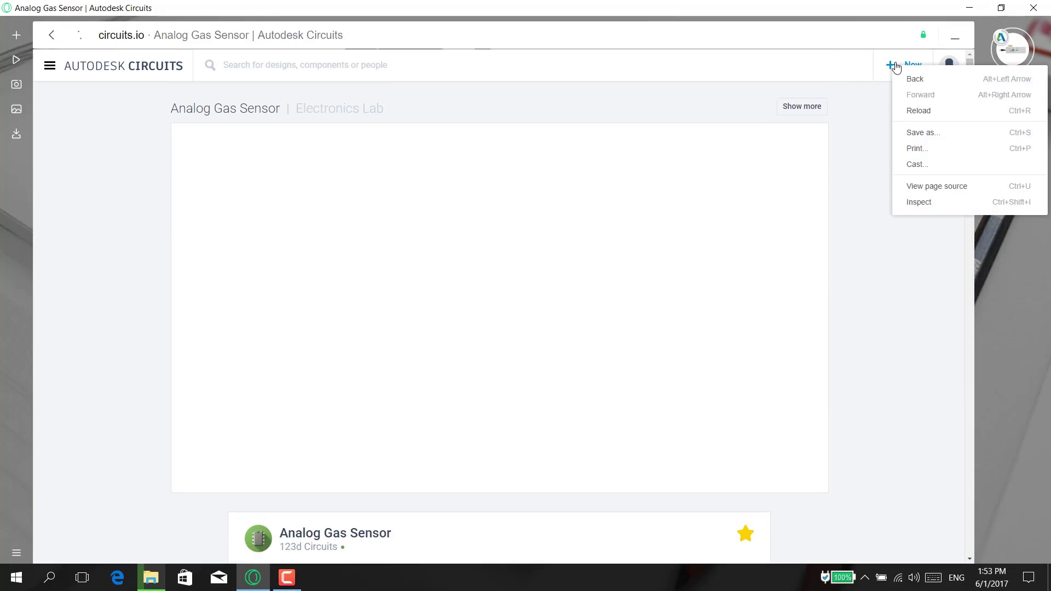
{"action": "left_click", "coordinate": [875, 98]}
{"action": "left_click", "coordinate": [892, 66]}
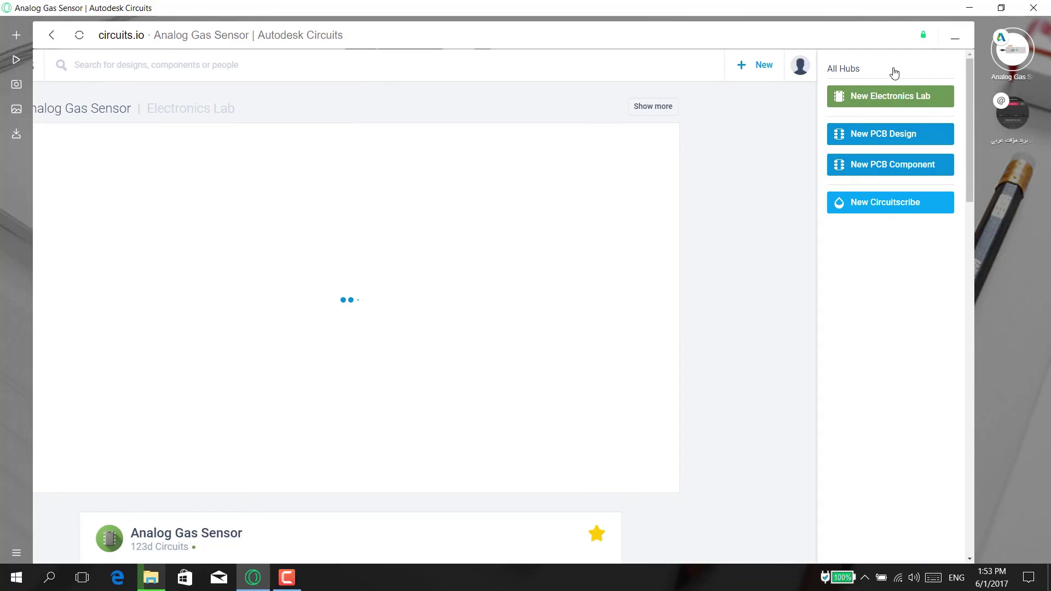
{"action": "left_click", "coordinate": [885, 96]}
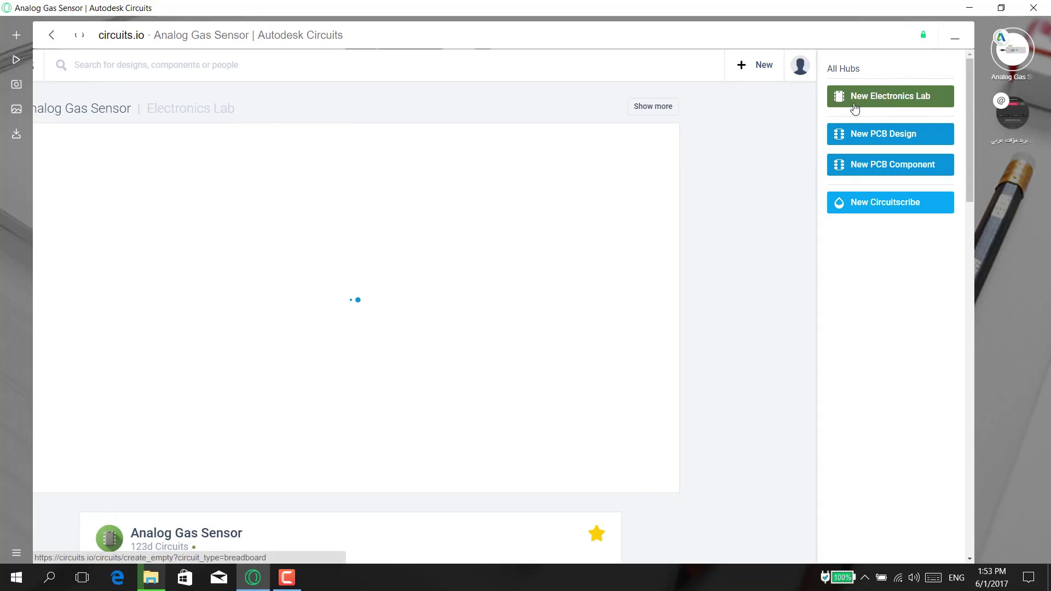
{"action": "right_click", "coordinate": [886, 97]}
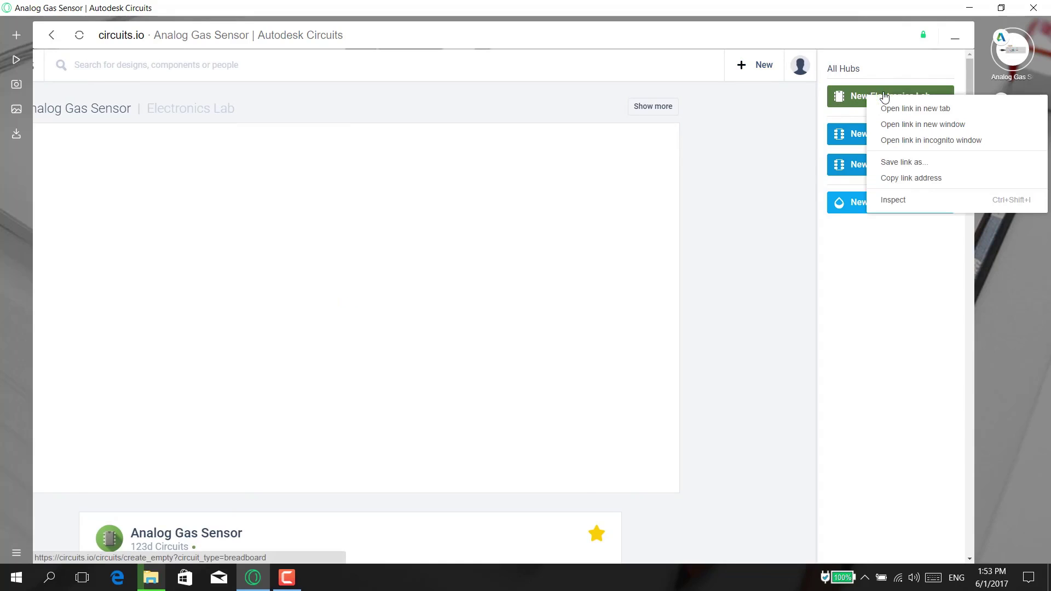
{"action": "left_click", "coordinate": [895, 106]}
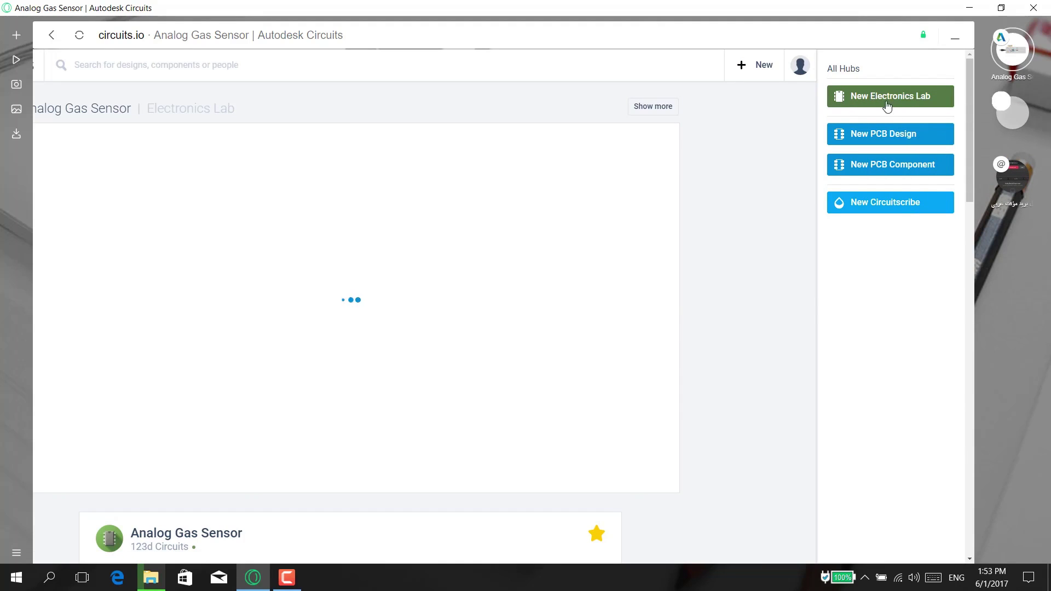
{"action": "left_click", "coordinate": [1019, 118]}
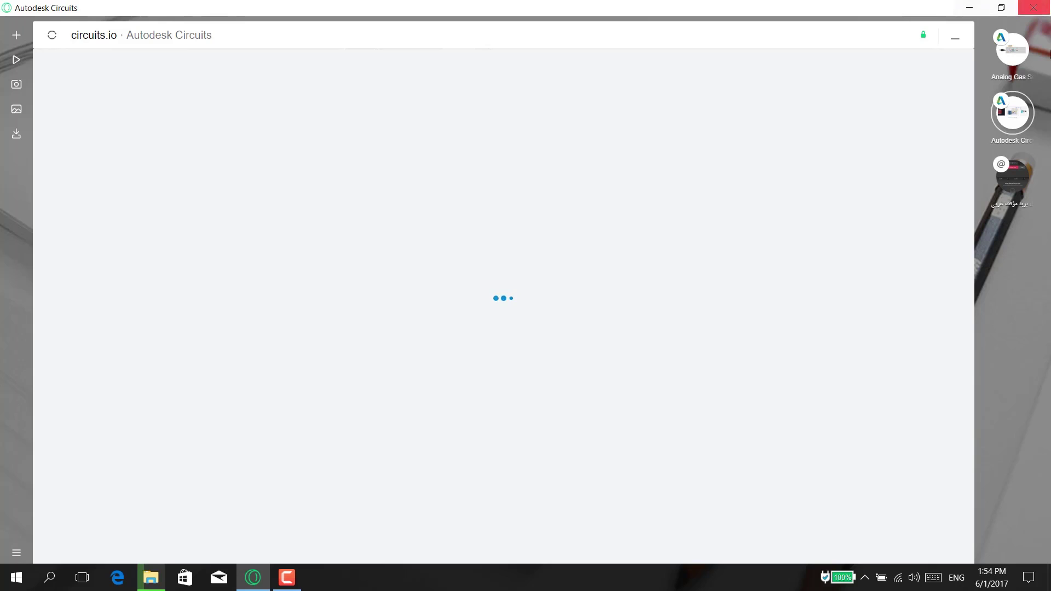
{"action": "left_click", "coordinate": [1020, 56]}
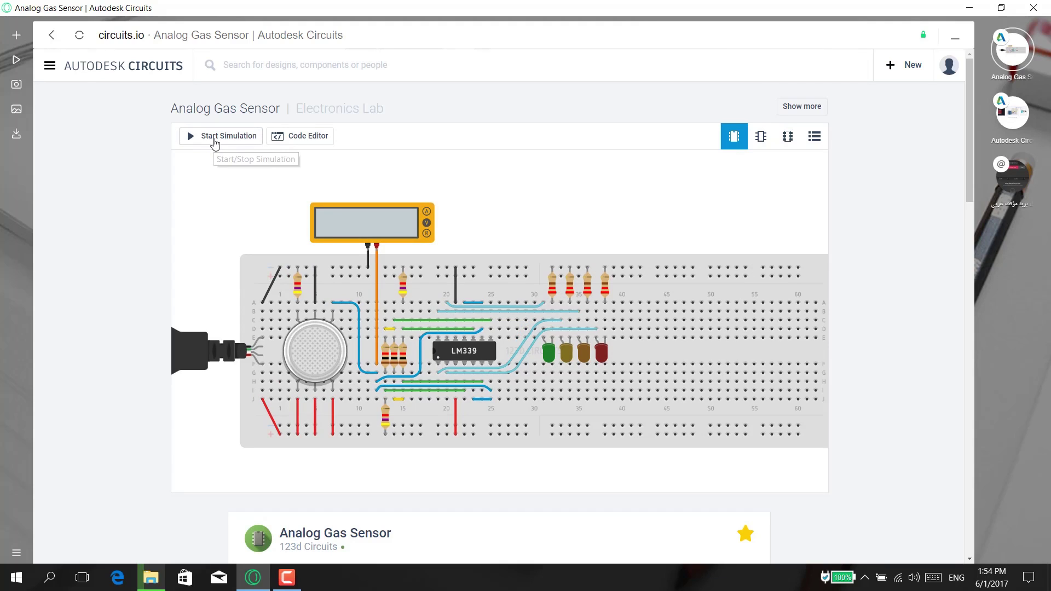
- Run the gas sensor simulation, blow smoke over the sensor until it reads 3.55 V, then go to The Unnamed Circuit
{"action": "left_click", "coordinate": [214, 143]}
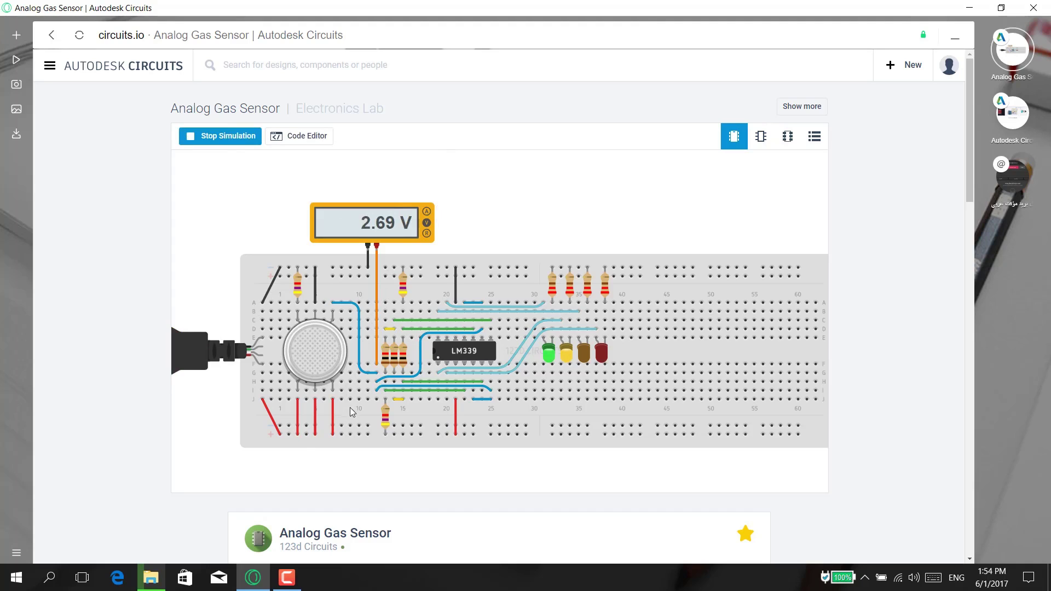
{"action": "left_click", "coordinate": [324, 366]}
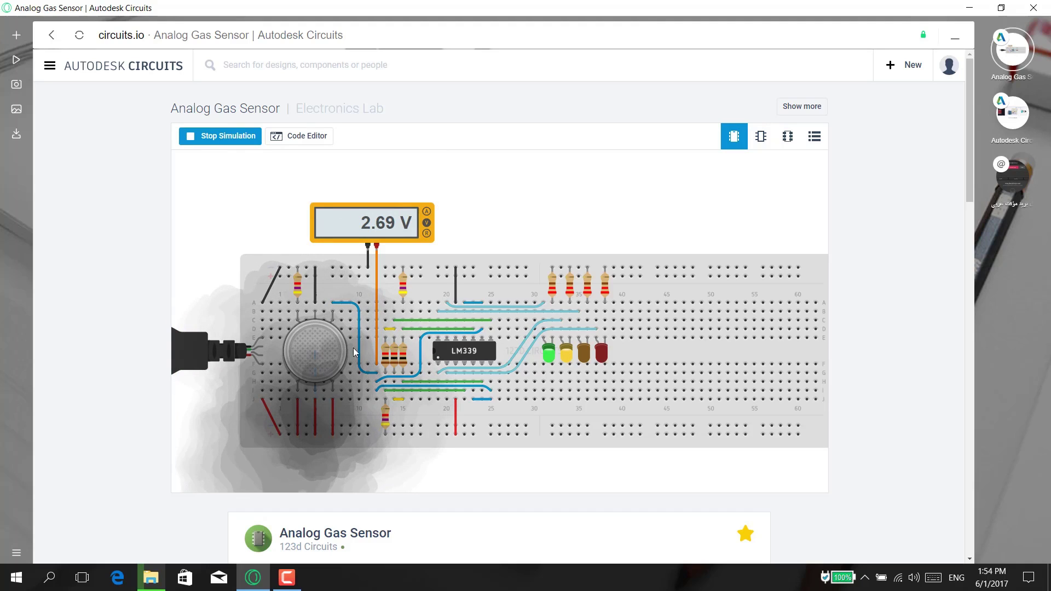
{"action": "left_click", "coordinate": [297, 330]}
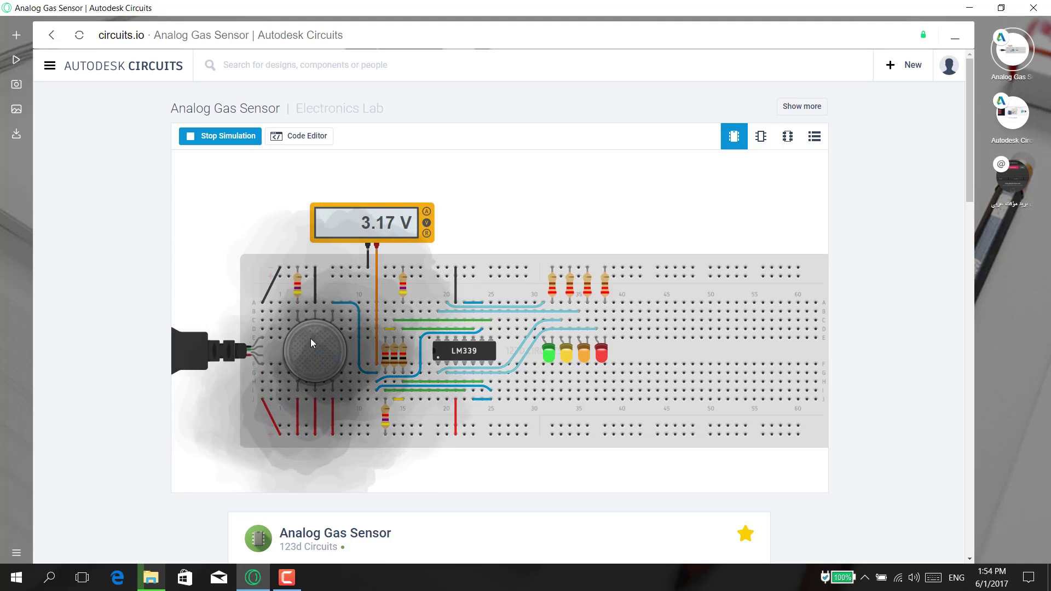
{"action": "left_click", "coordinate": [310, 343]}
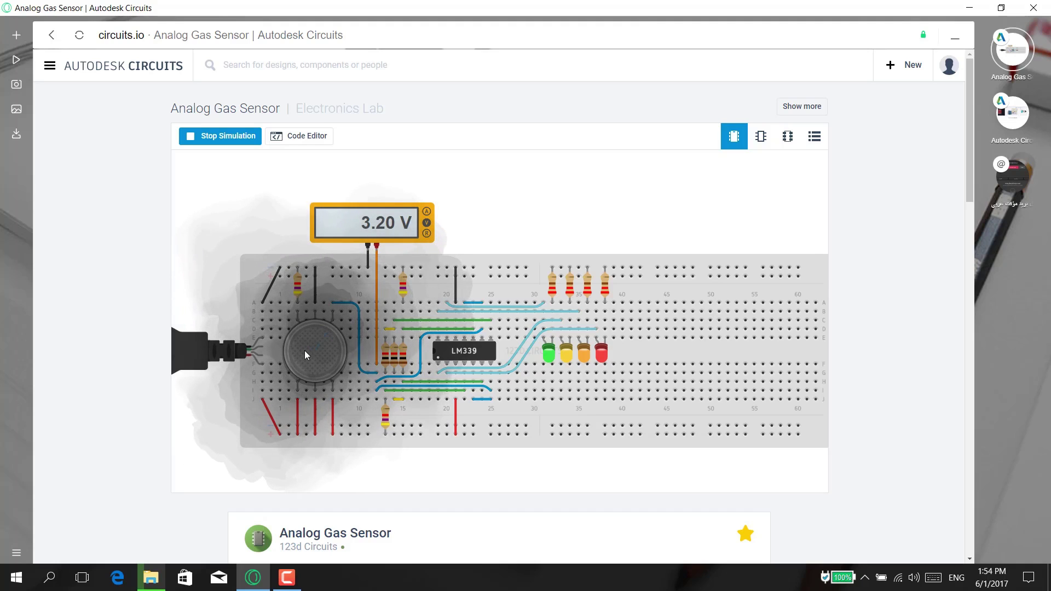
{"action": "left_click_drag", "start_coordinate": [302, 350], "coordinate": [332, 345]}
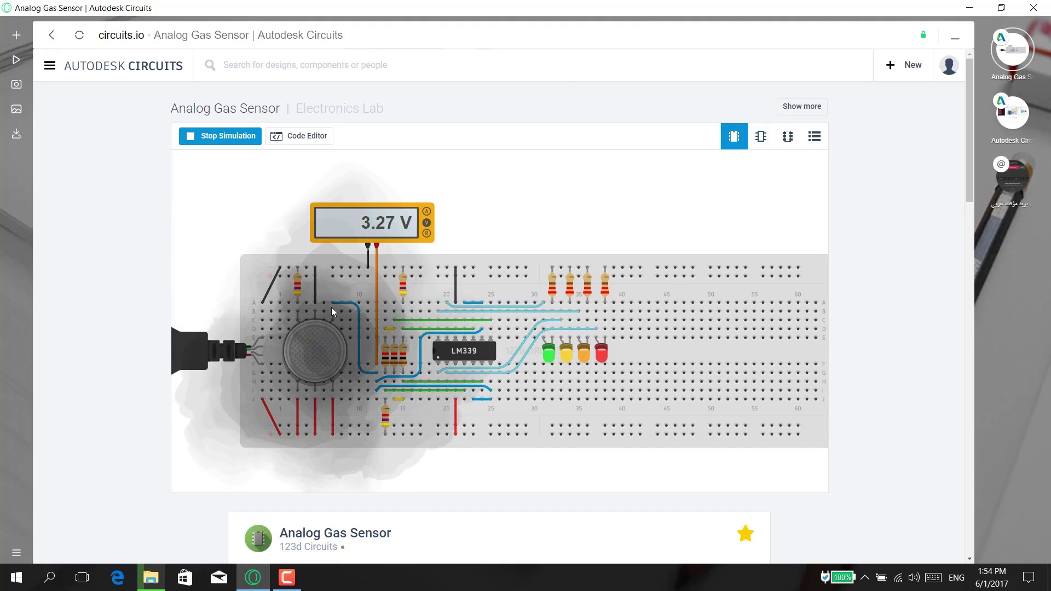
{"action": "left_click_drag", "start_coordinate": [193, 485], "coordinate": [321, 350]}
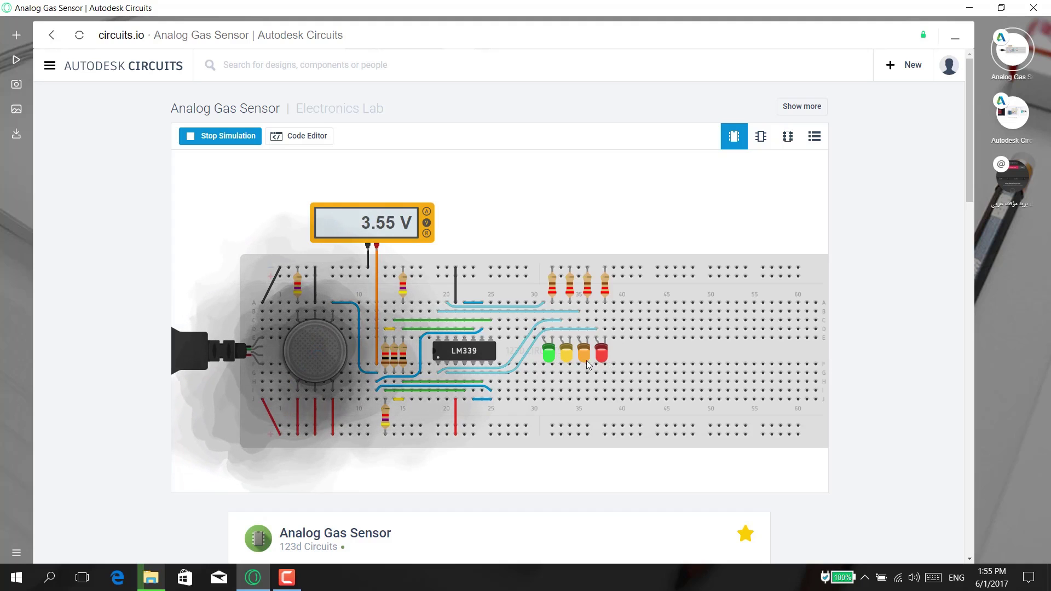
{"action": "left_click", "coordinate": [1017, 115]}
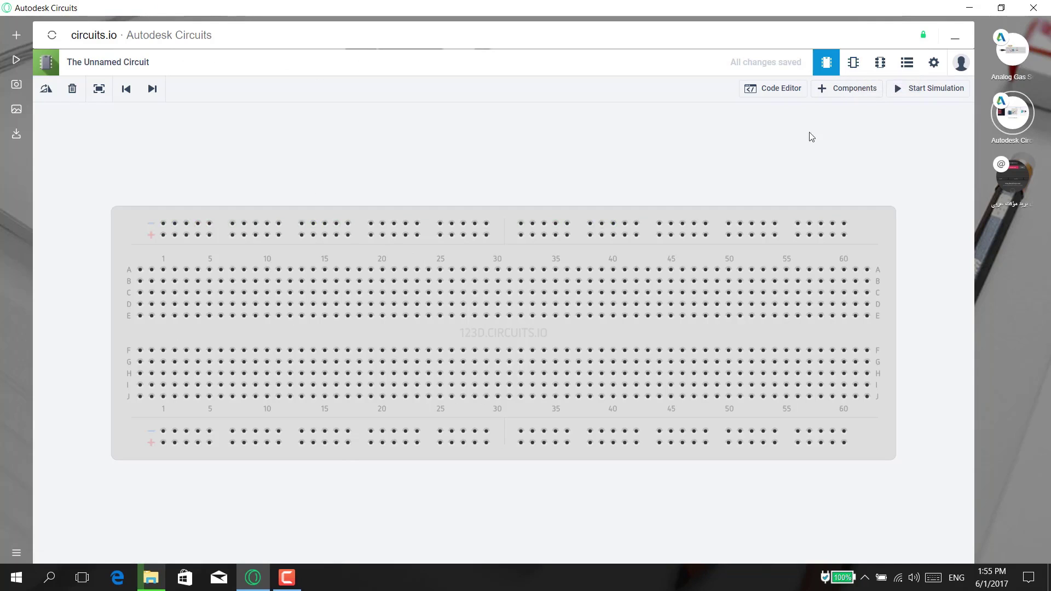
- Open the Components library, enlarge its panel, and switch to the All Components List
{"action": "left_click", "coordinate": [848, 90]}
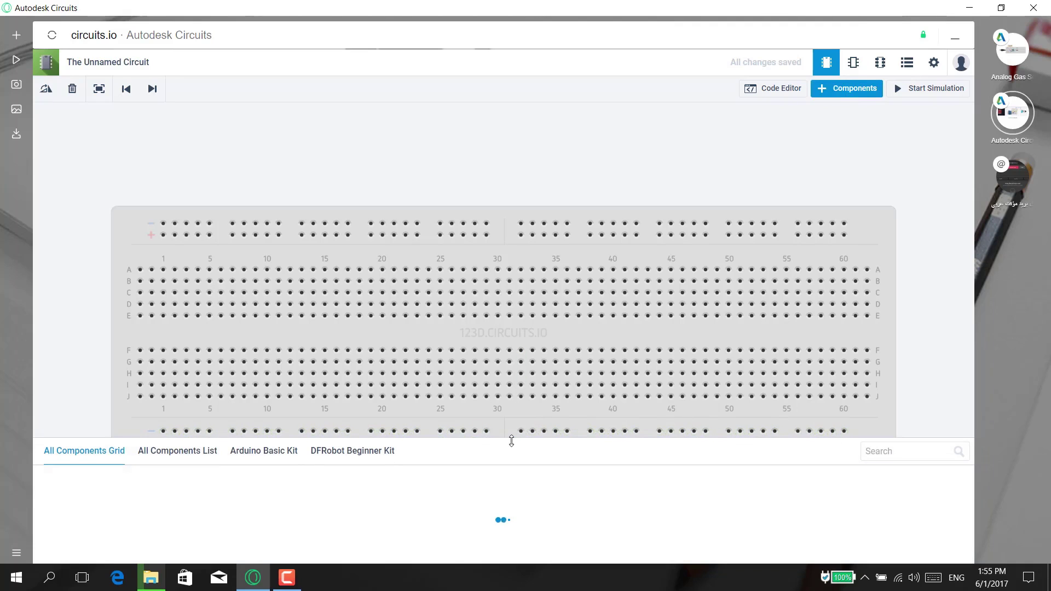
{"action": "left_click_drag", "start_coordinate": [512, 441], "coordinate": [494, 326]}
{"action": "scroll", "coordinate": [339, 465], "scroll_direction": "down", "scroll_amount": 1}
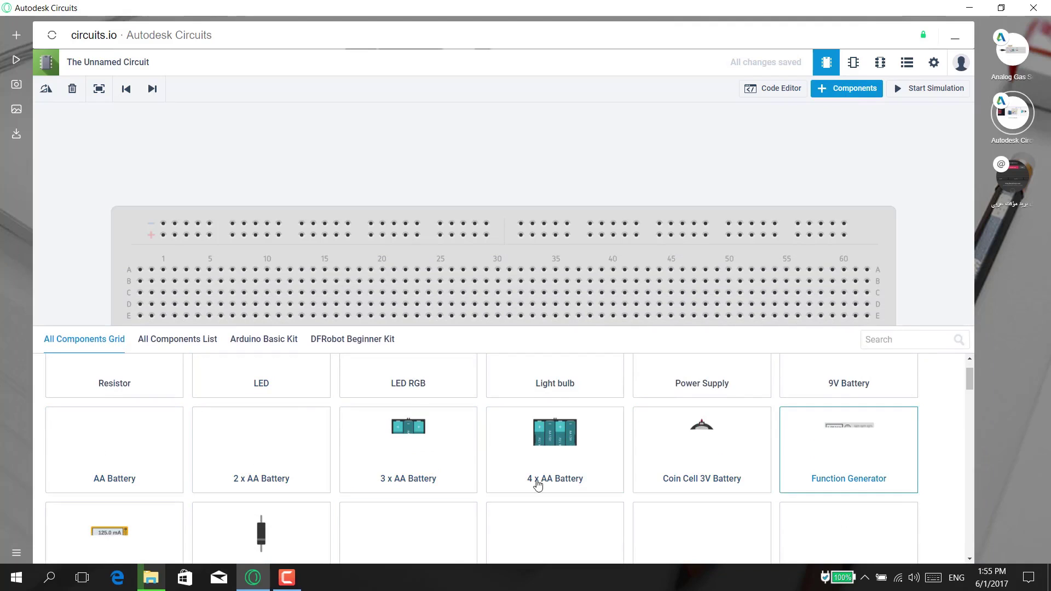
{"action": "left_click", "coordinate": [163, 349]}
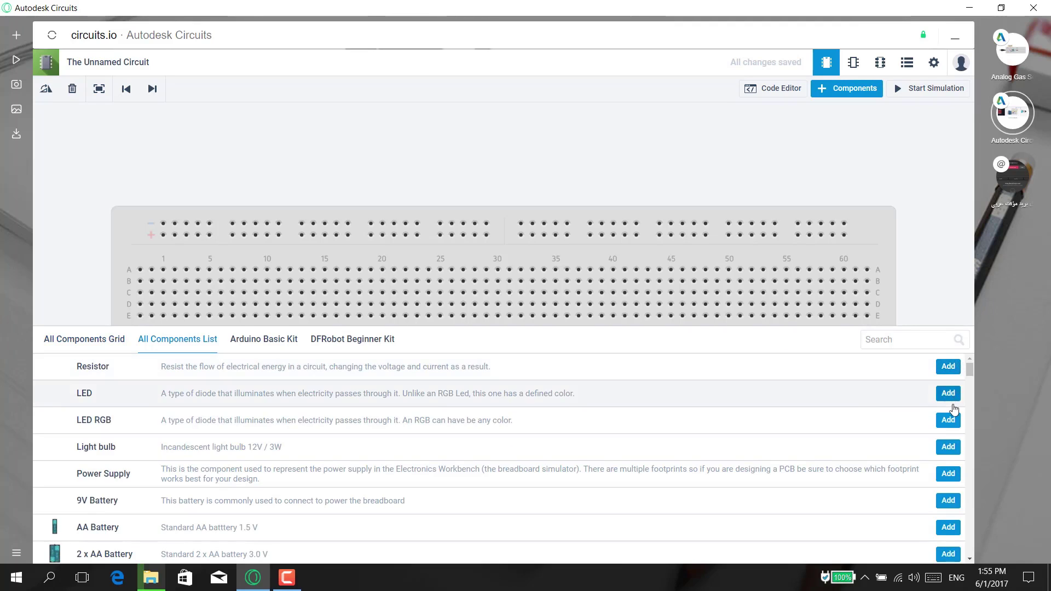
- Browse the Arduino Basic Kit tiles and add a Potentiometer 10k to the breadboard
{"action": "left_click", "coordinate": [282, 348]}
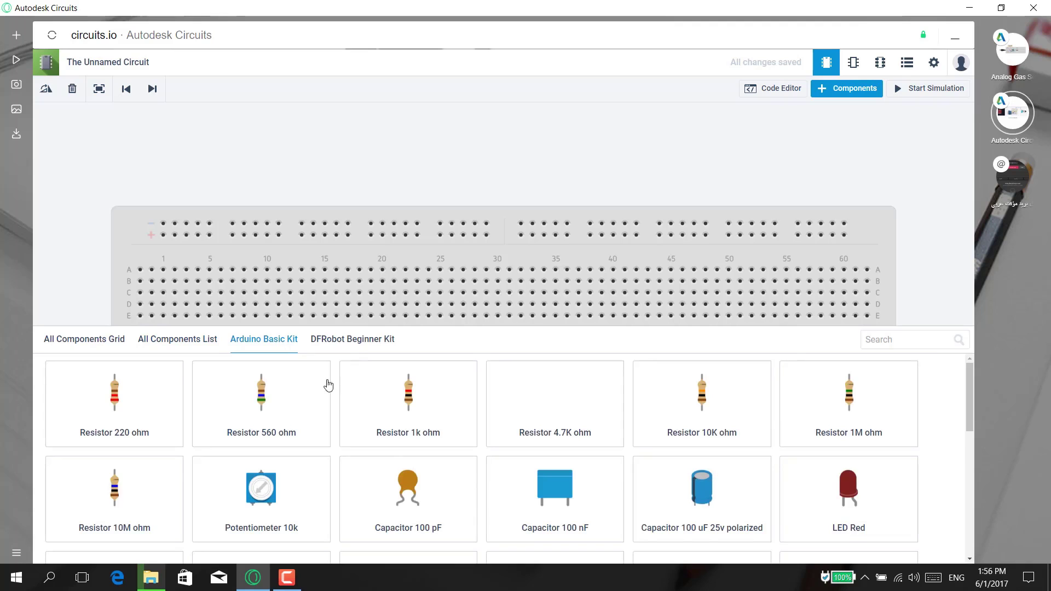
{"action": "scroll", "coordinate": [415, 512], "scroll_direction": "down", "scroll_amount": 4}
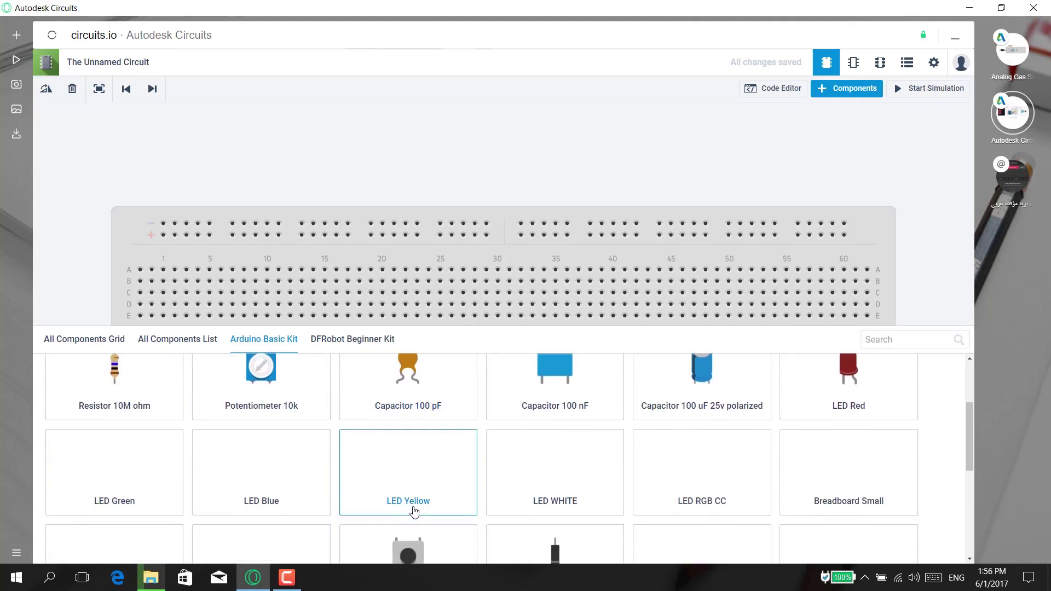
{"action": "scroll", "coordinate": [414, 512], "scroll_direction": "down", "scroll_amount": 1}
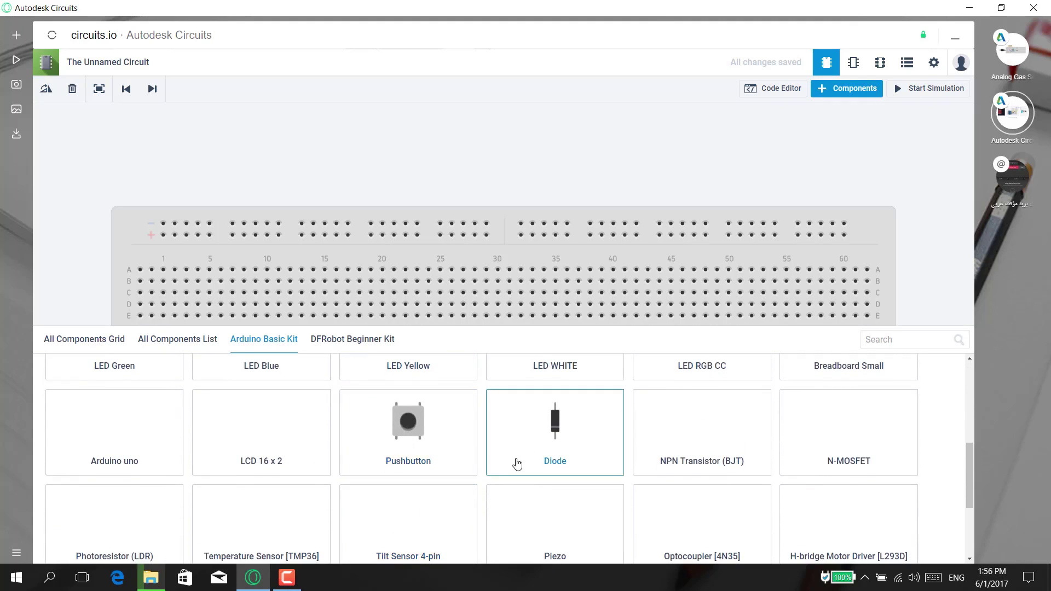
{"action": "scroll", "coordinate": [516, 464], "scroll_direction": "down", "scroll_amount": 3}
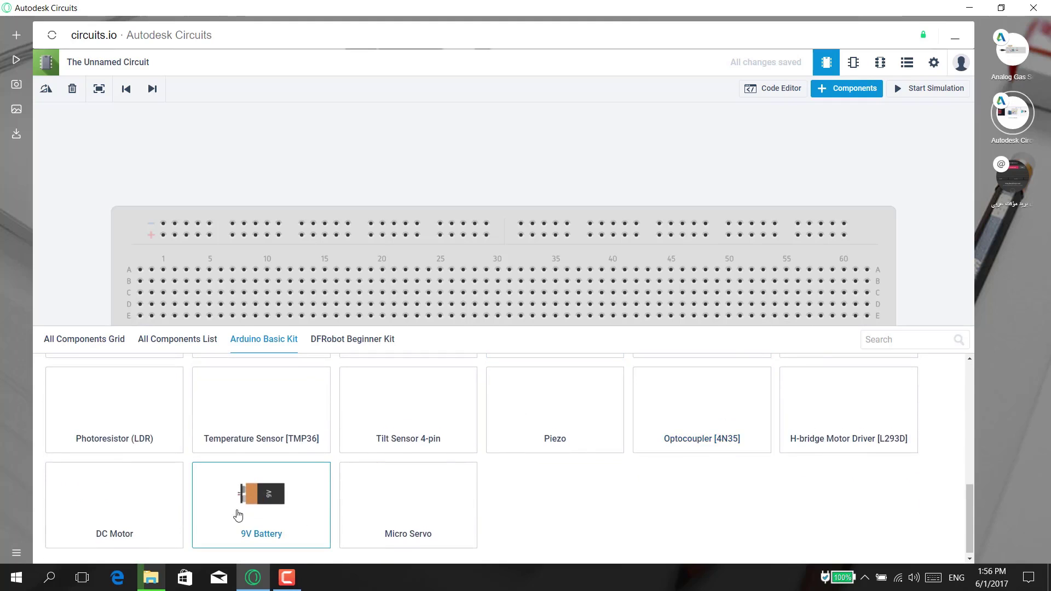
{"action": "scroll", "coordinate": [585, 429], "scroll_direction": "up", "scroll_amount": 3}
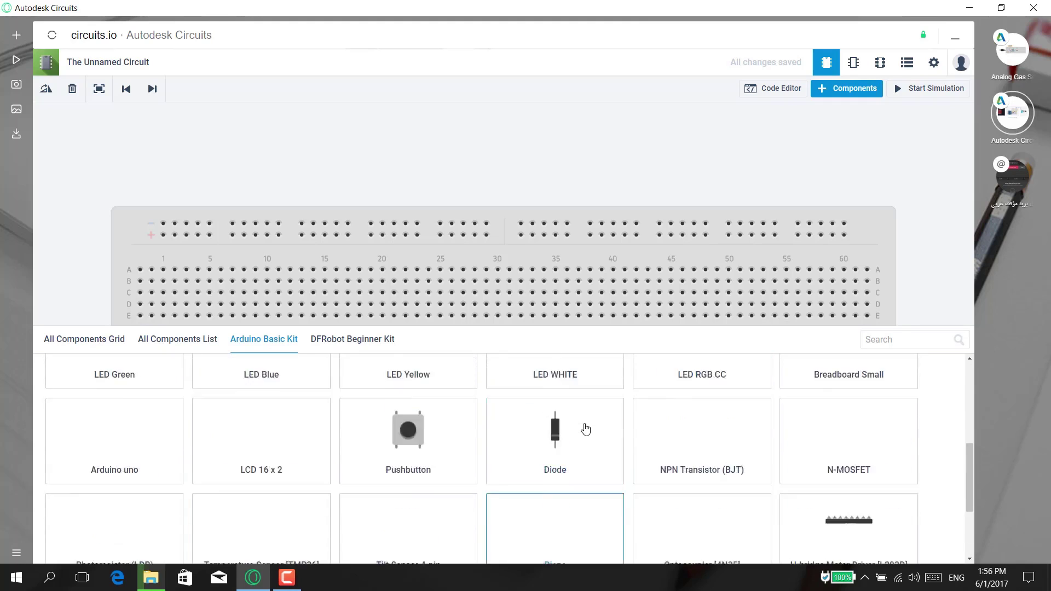
{"action": "scroll", "coordinate": [583, 429], "scroll_direction": "up", "scroll_amount": 5}
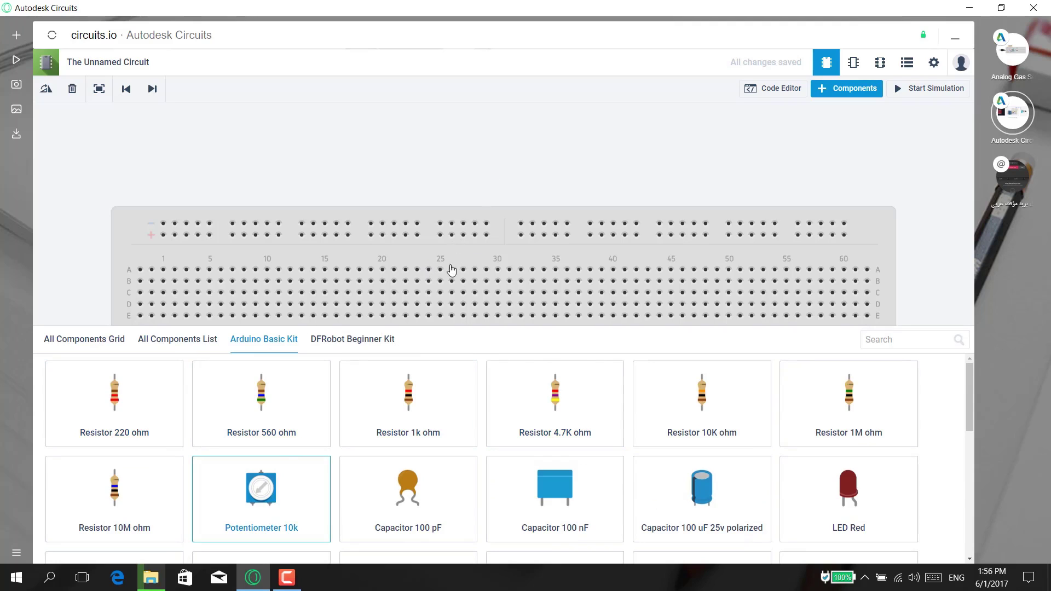
{"action": "left_click", "coordinate": [488, 266]}
- Move the potentiometer across the centre gap and search the component grid for 'ardu'
{"action": "left_click_drag", "start_coordinate": [488, 291], "coordinate": [478, 339]}
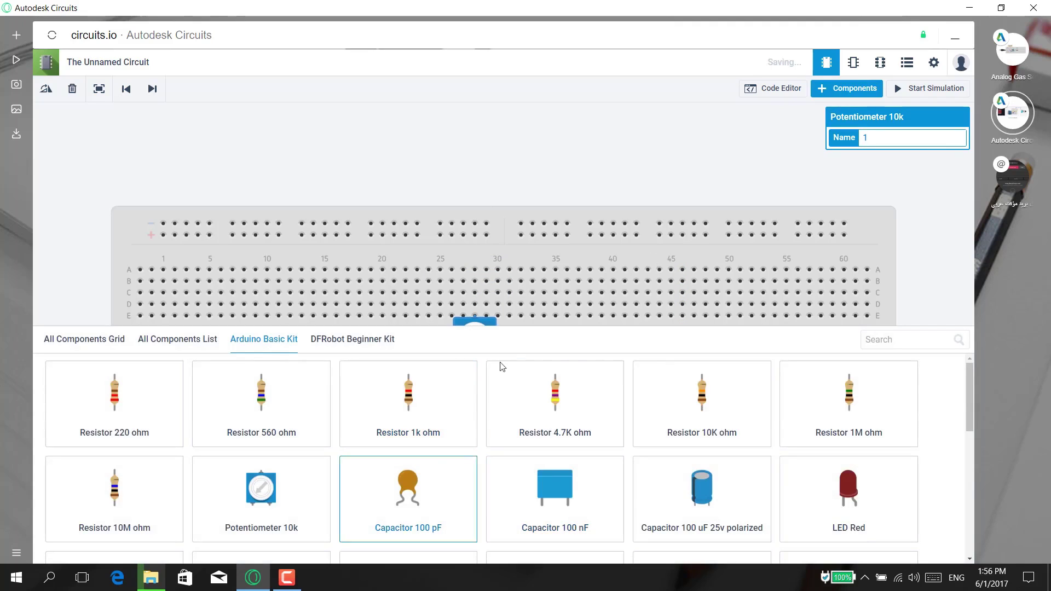
{"action": "left_click", "coordinate": [89, 344]}
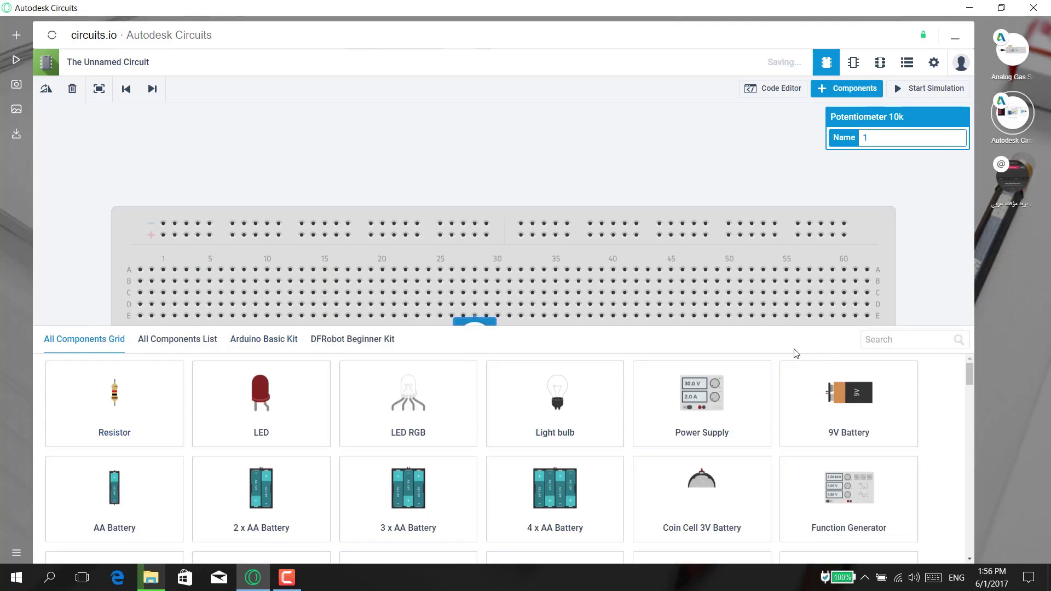
{"action": "left_click", "coordinate": [899, 339]}
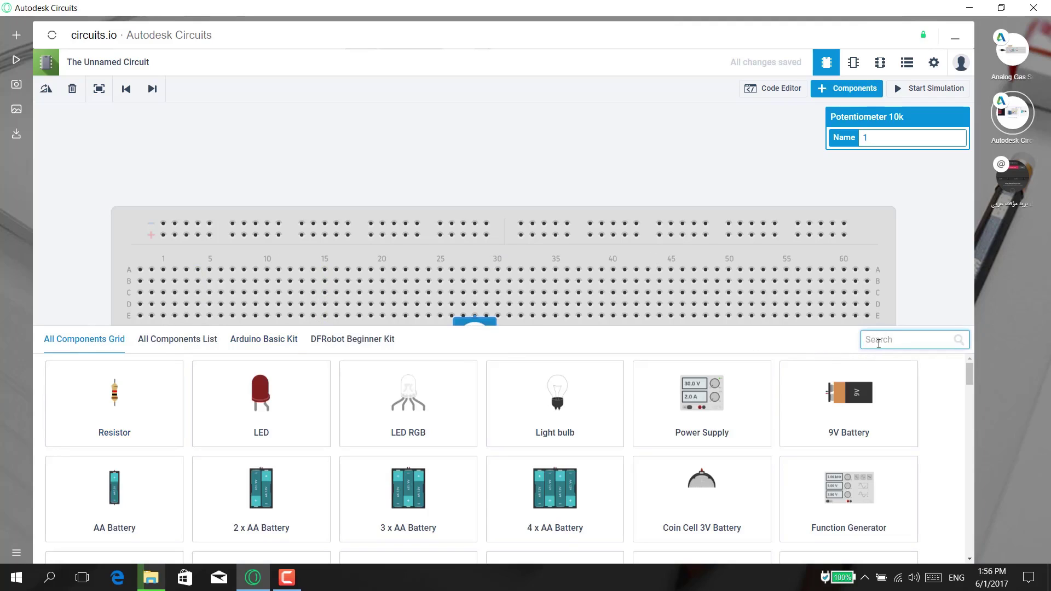
{"action": "type", "text": "arduino"}
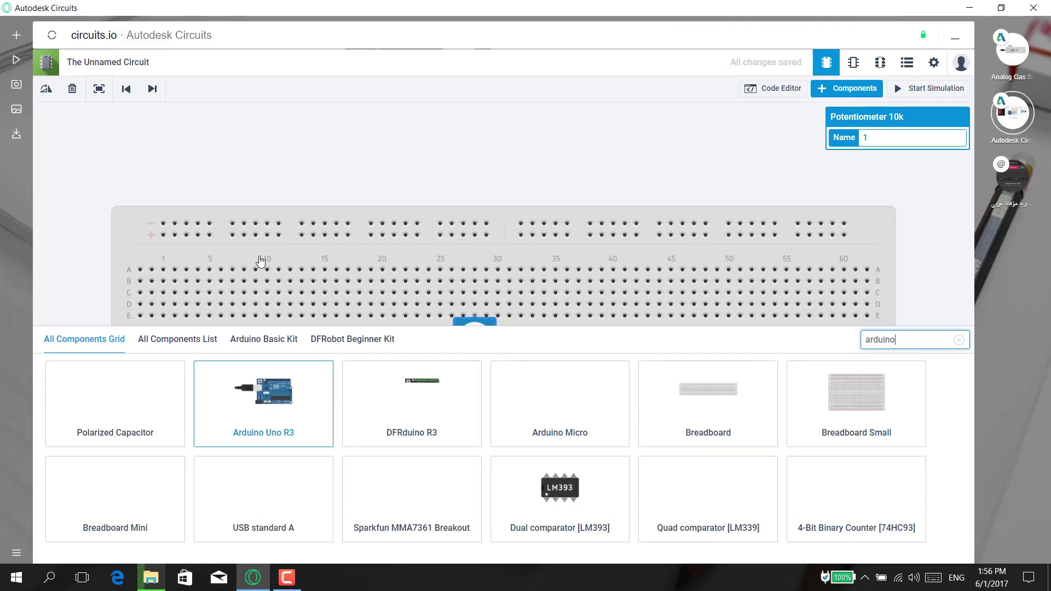
- Place an Arduino Uno R3 and wire its pin 2, GND and 3.3V to the potentiometer
{"action": "left_click_drag", "start_coordinate": [257, 268], "coordinate": [229, 311]}
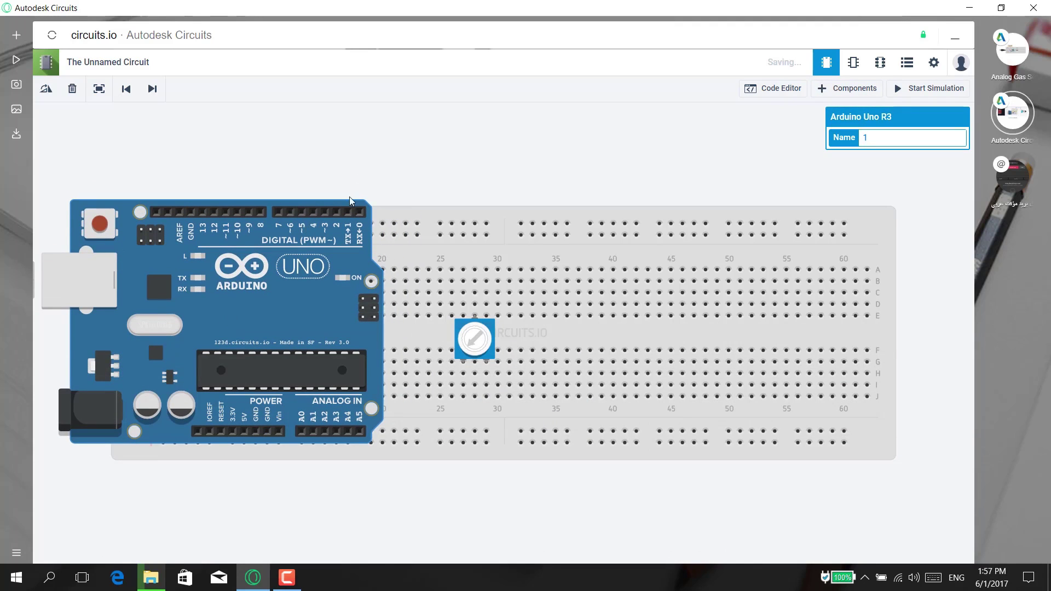
{"action": "left_click", "coordinate": [338, 213]}
{"action": "left_click_drag", "start_coordinate": [447, 268], "coordinate": [475, 293]}
{"action": "left_click_drag", "start_coordinate": [464, 374], "coordinate": [265, 439]}
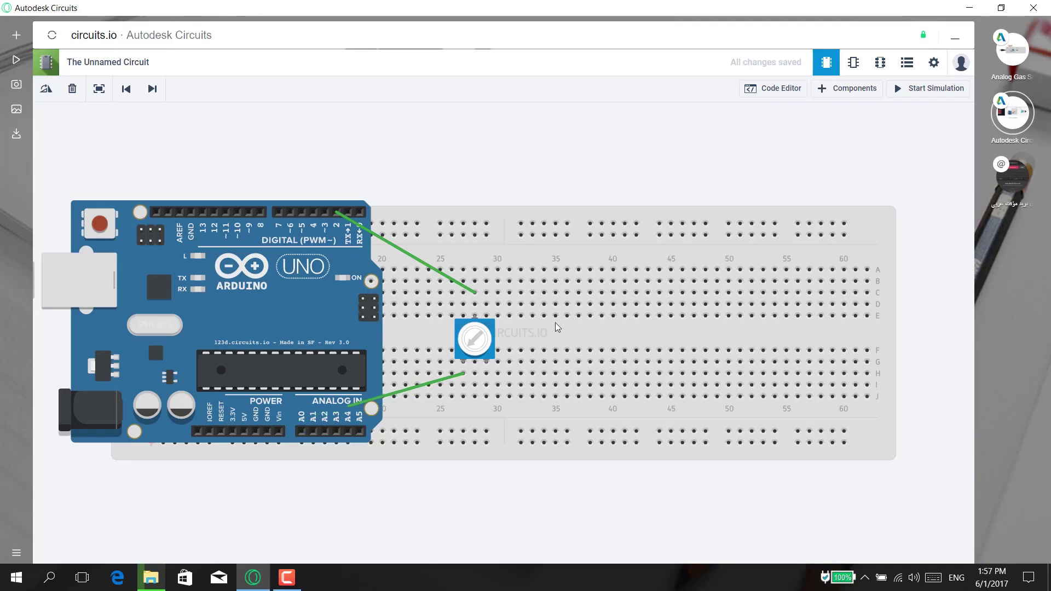
{"action": "key", "text": "ctrl+z"}
{"action": "left_click_drag", "start_coordinate": [433, 391], "coordinate": [269, 431]}
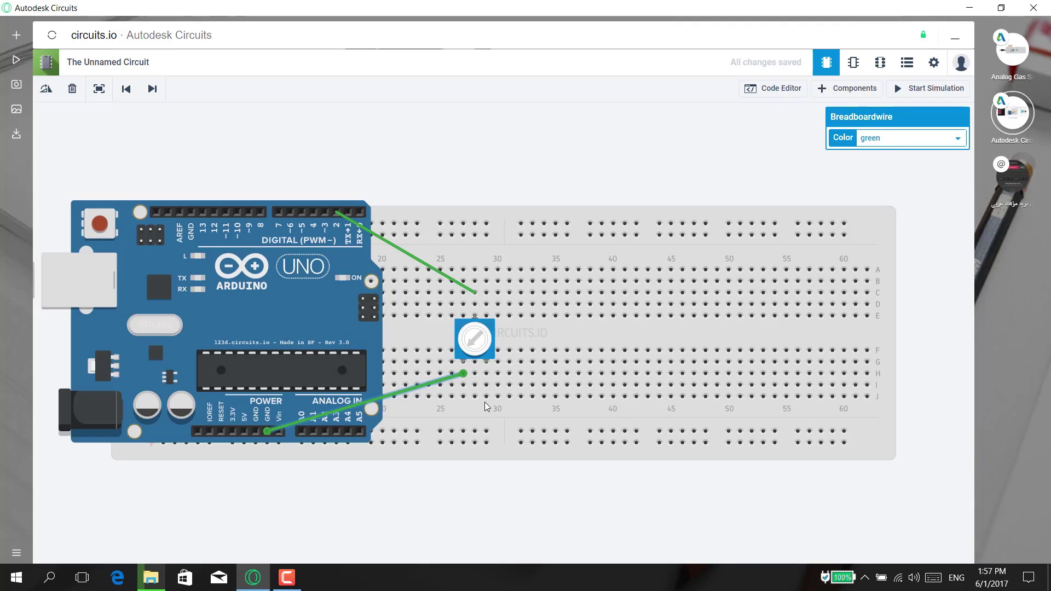
{"action": "left_click_drag", "start_coordinate": [486, 397], "coordinate": [244, 433]}
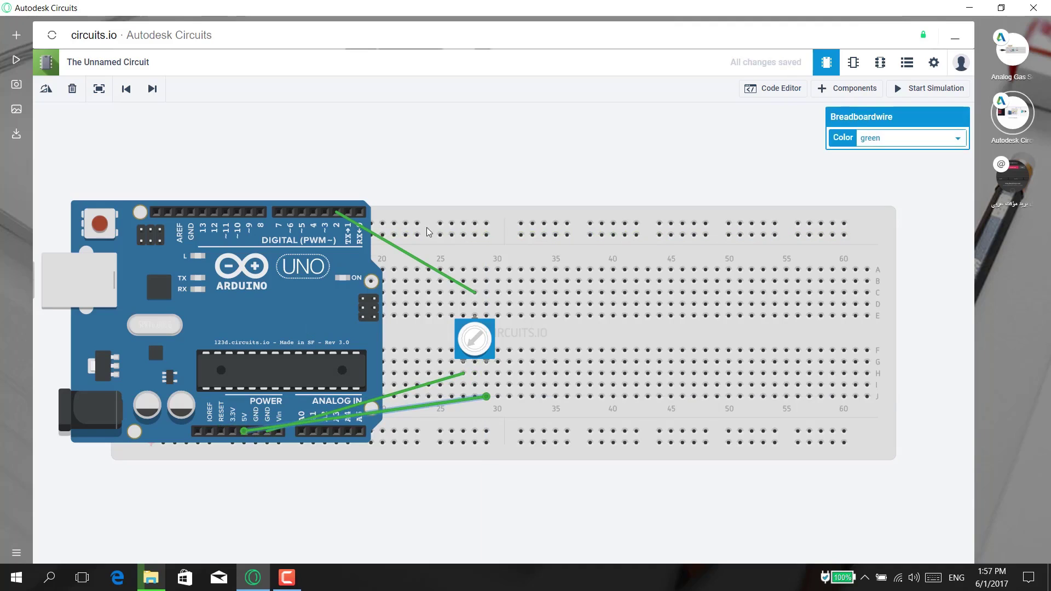
- Change the pin-2 wire's colour to blue
{"action": "left_click", "coordinate": [412, 260]}
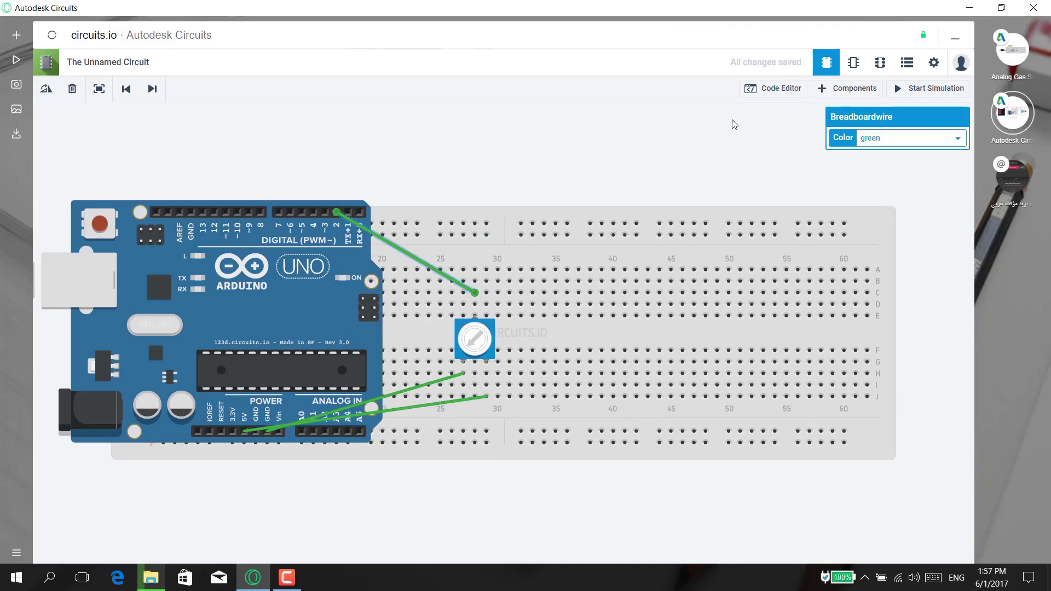
{"action": "left_click", "coordinate": [913, 140]}
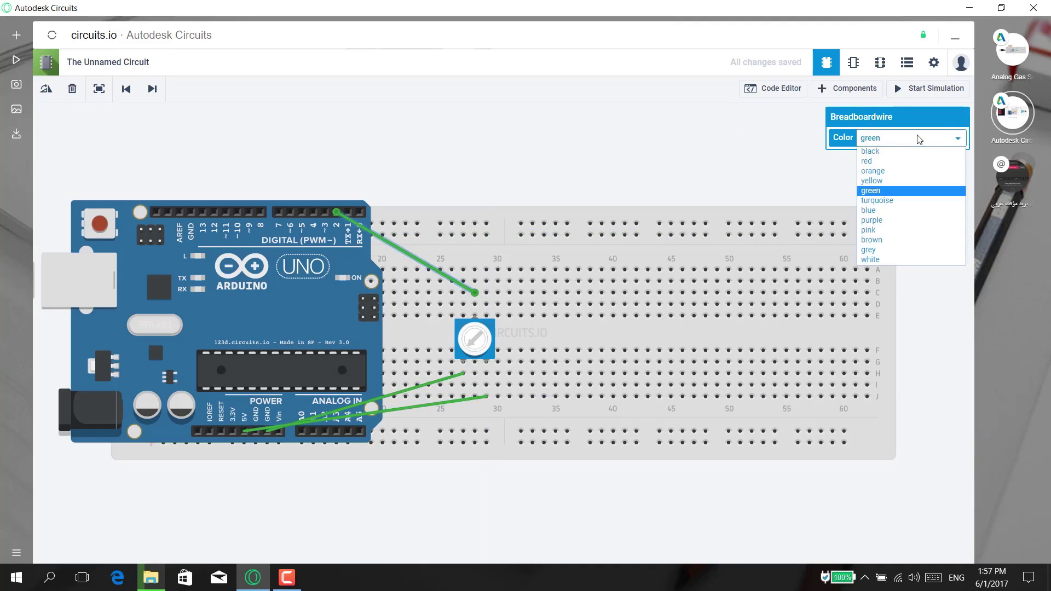
{"action": "left_click", "coordinate": [919, 212]}
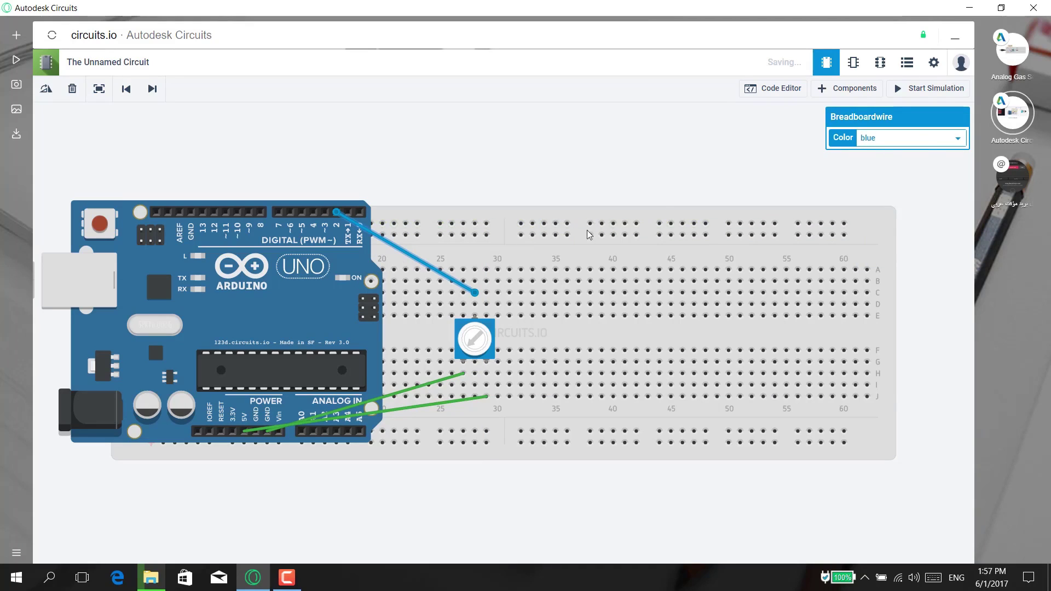
{"action": "left_click_drag", "start_coordinate": [799, 165], "coordinate": [790, 160]}
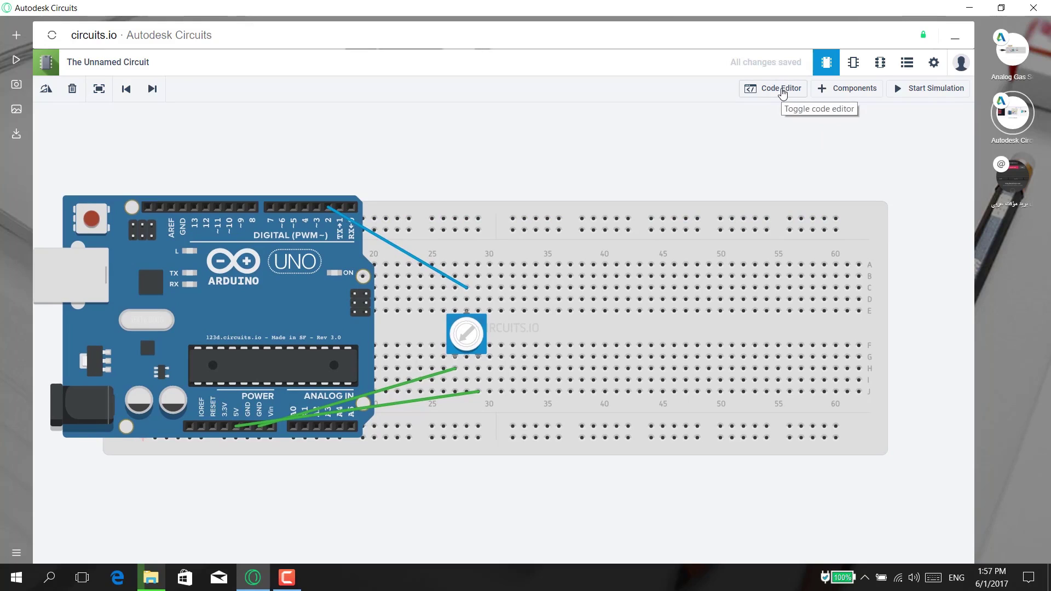
- Show the default pin 13 blink sketch in the code editor and place the cursor after the pinMode line
{"action": "left_click", "coordinate": [782, 93]}
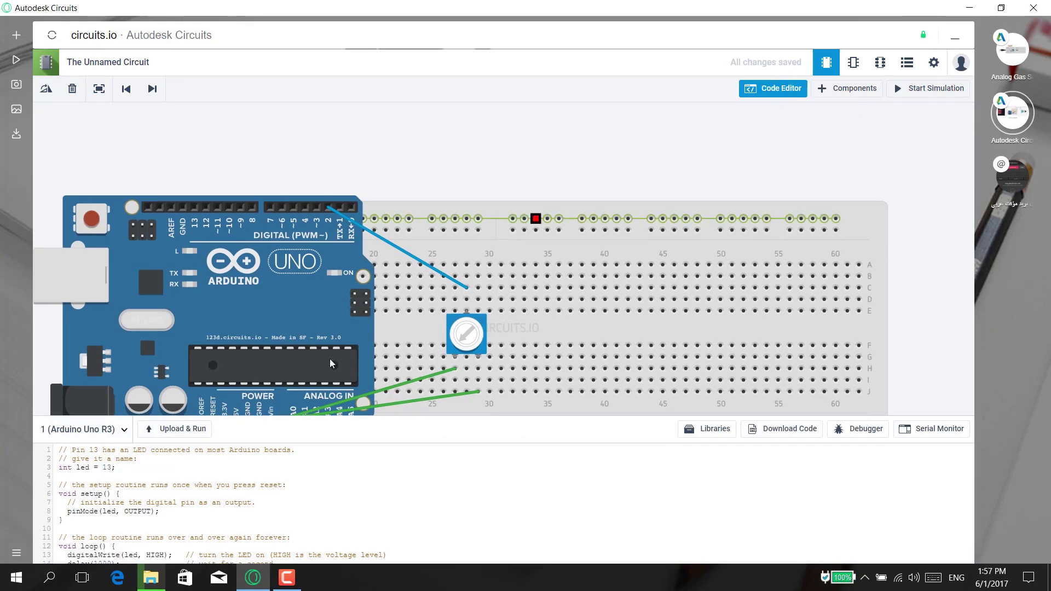
{"action": "left_click", "coordinate": [293, 509]}
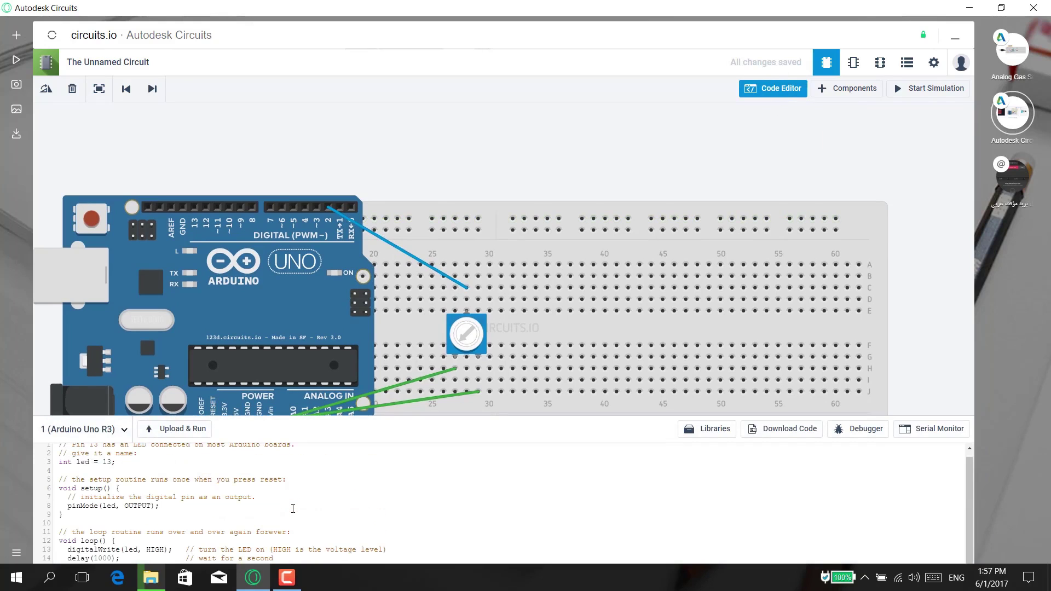